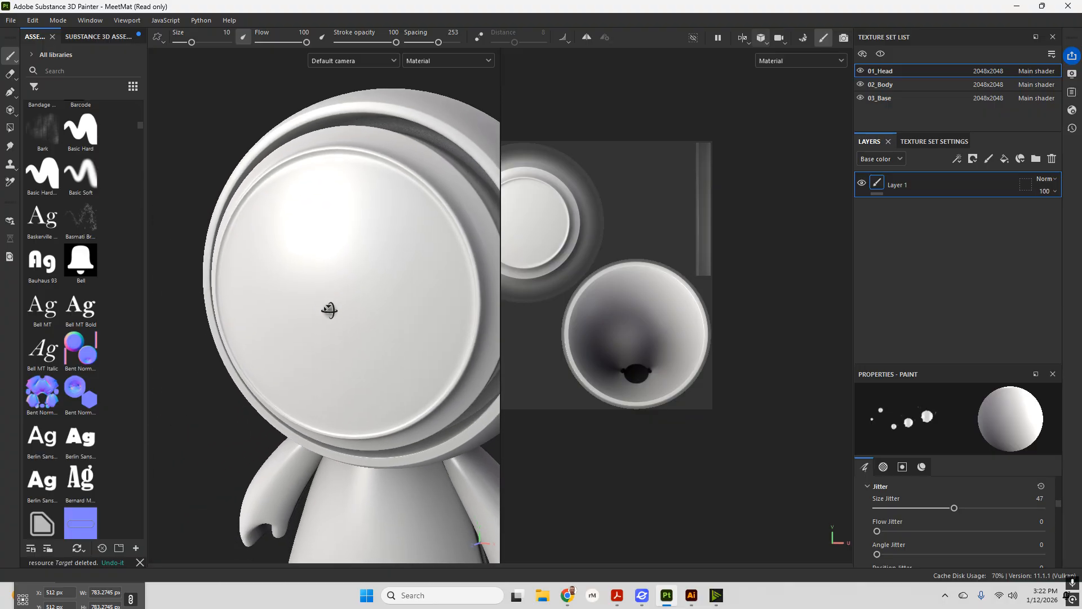
left_click_drag(323, 292, 394, 279, "alt")
middle_click_drag(394, 279, 484, 262, "alt")
left_click_drag(372, 272, 335, 290, "alt")
middle_click_drag(416, 268, 295, 273, "alt")
scroll(240, 271, "up", 2)
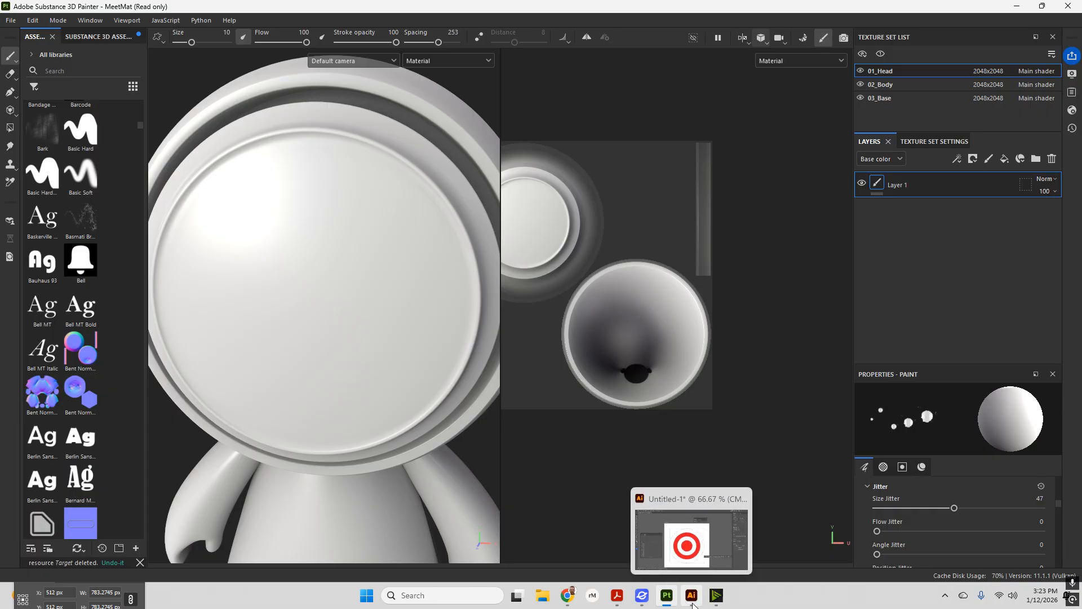
- Look up the MeetMat file and its folder path among the sample projects, keeping the current project open
left_click(13, 22)
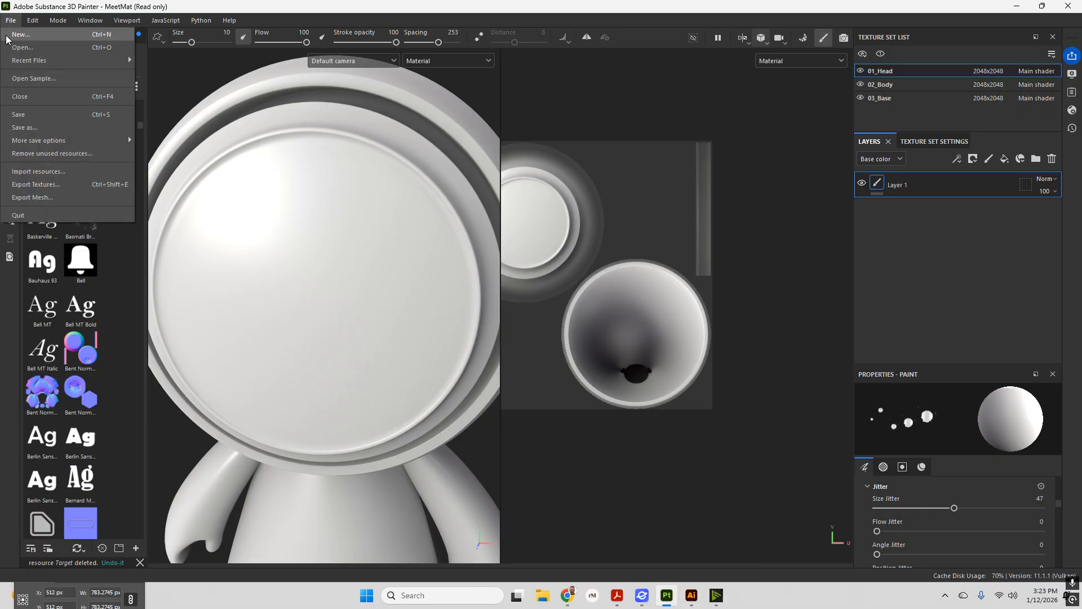
left_click(6, 36)
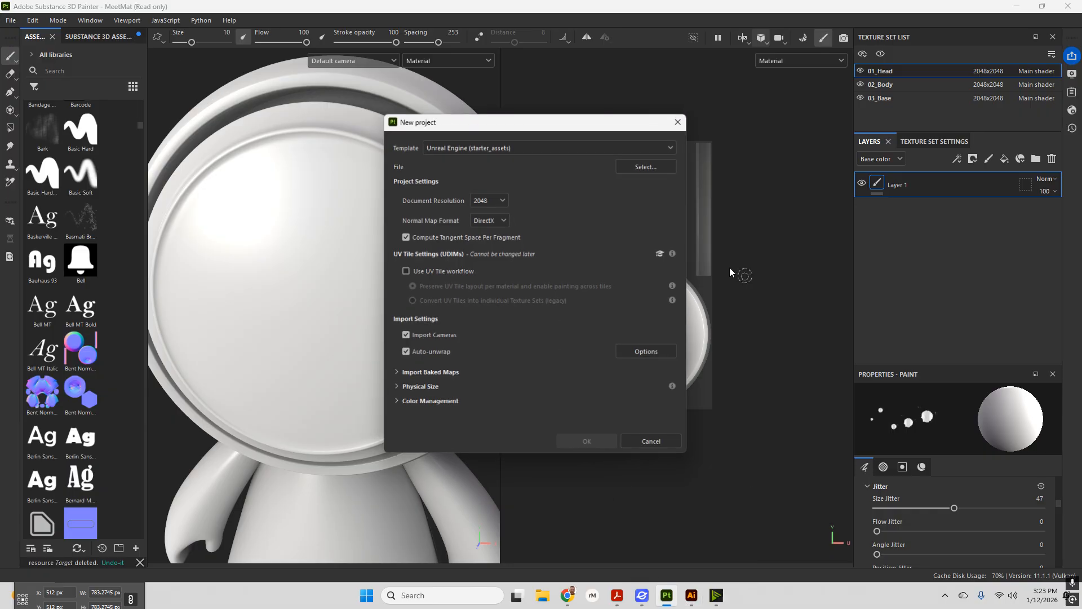
key("Escape")
left_click(11, 21)
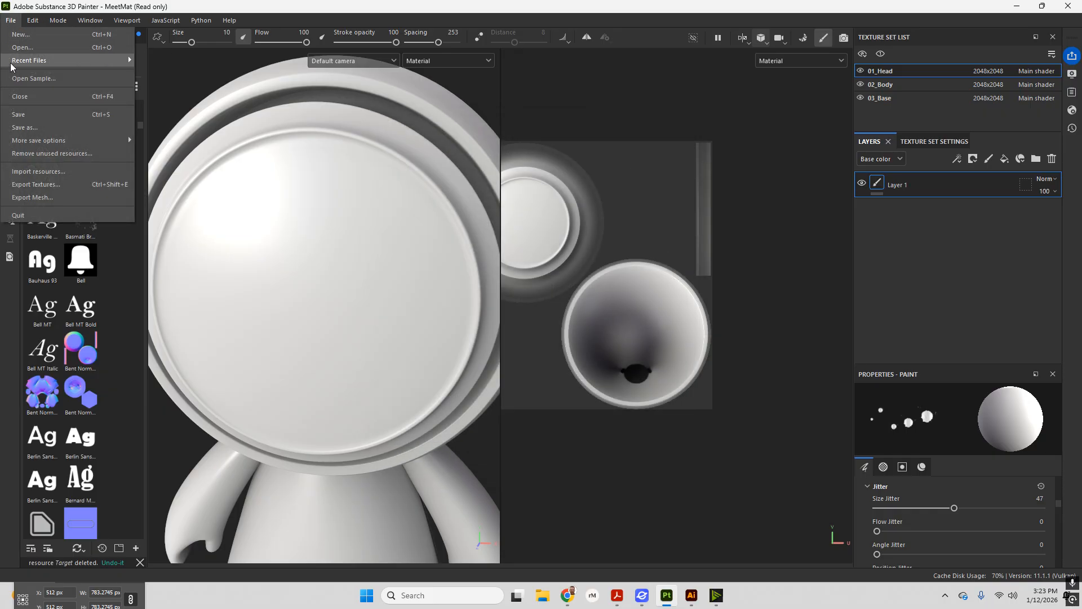
left_click(25, 79)
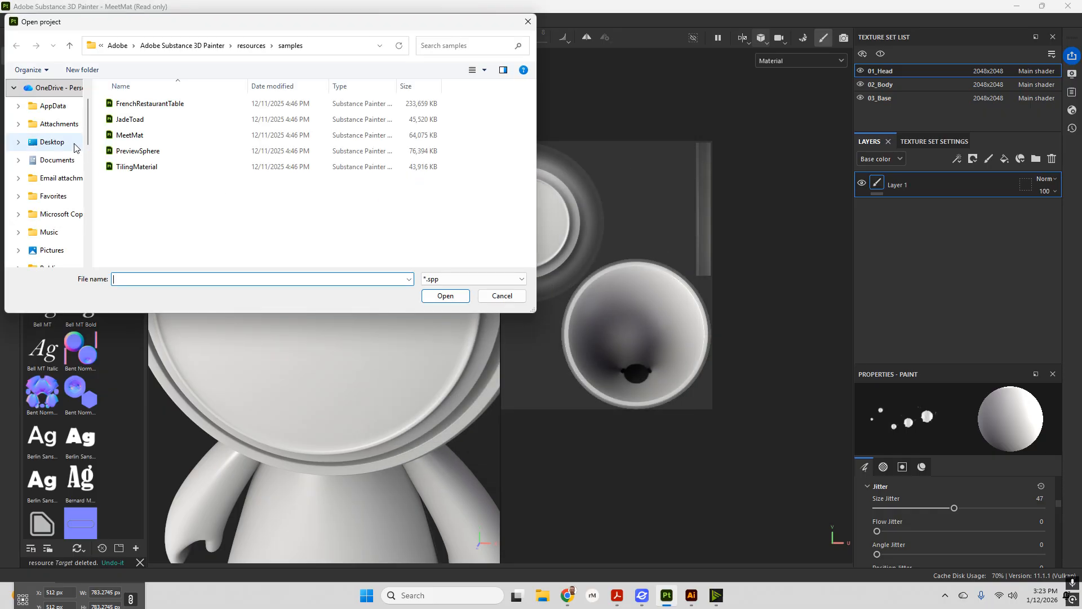
left_click(128, 141)
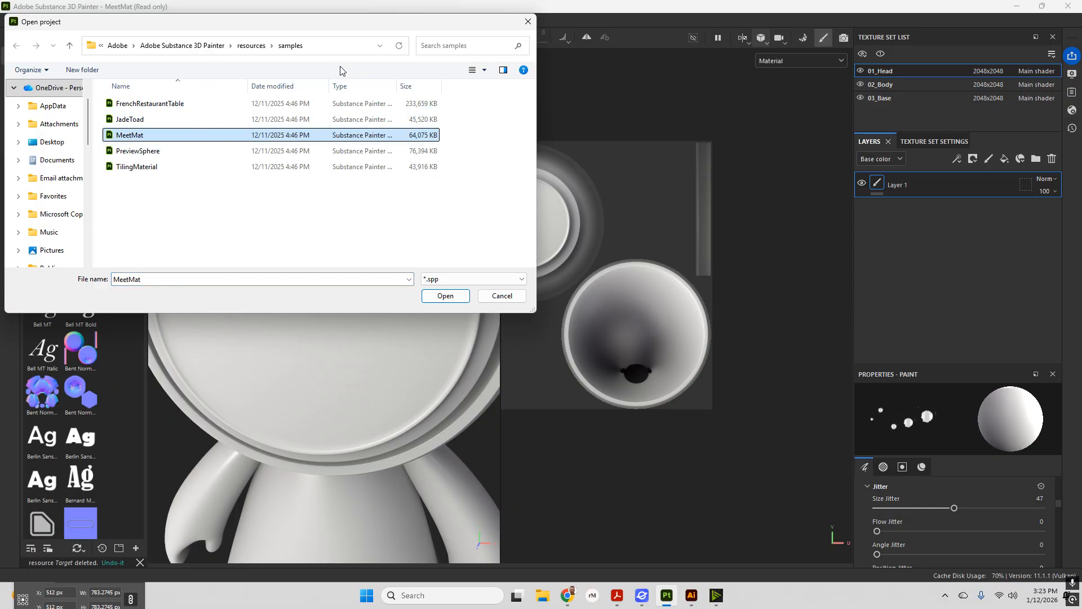
left_click(336, 46)
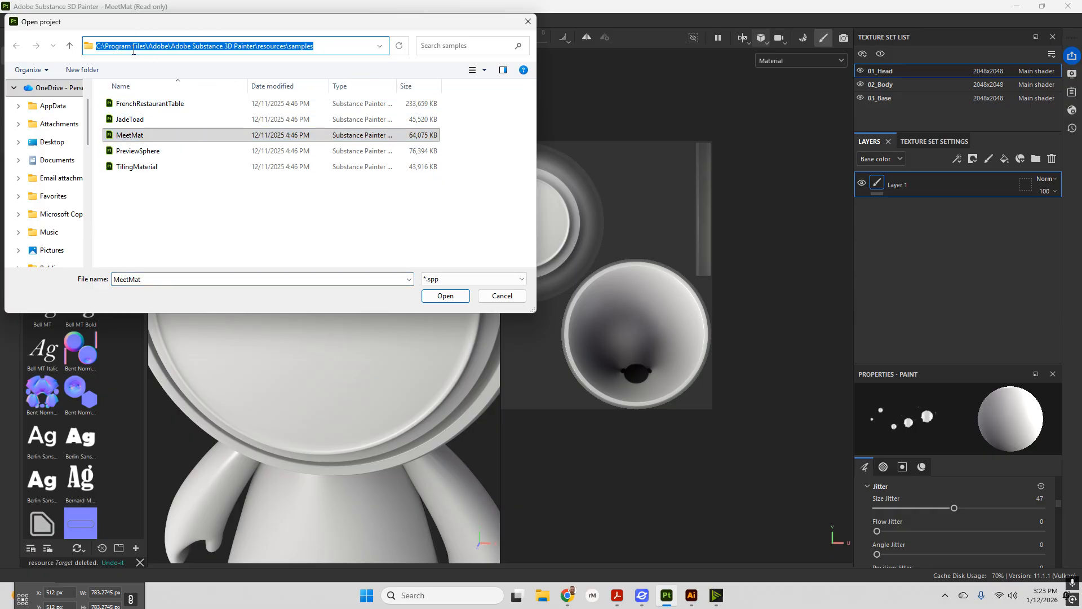
left_click(500, 297)
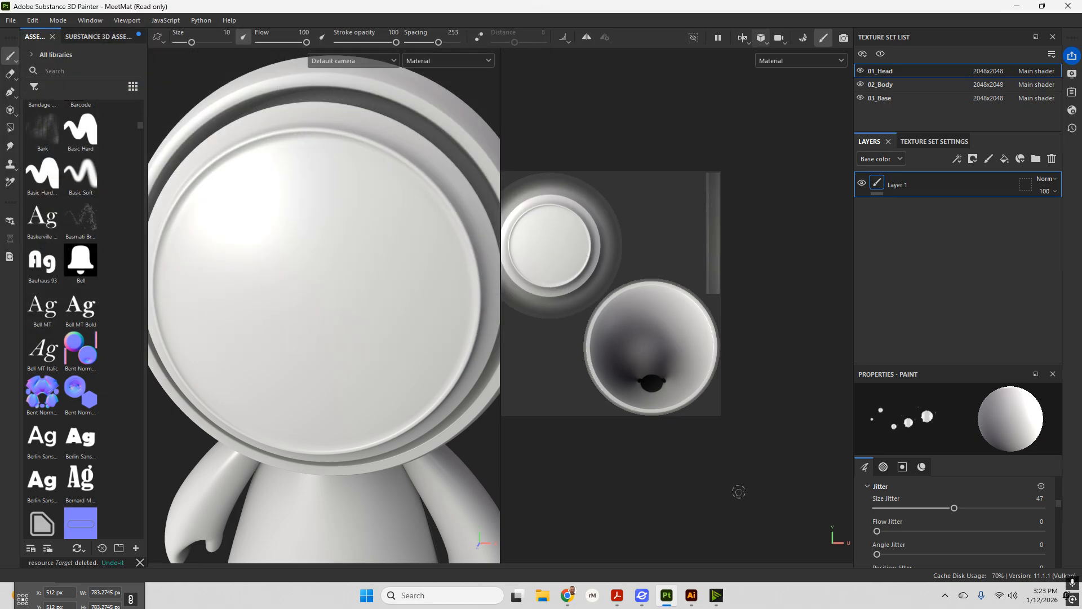
- Switch to Illustrator and close the existing target document
left_click(691, 595)
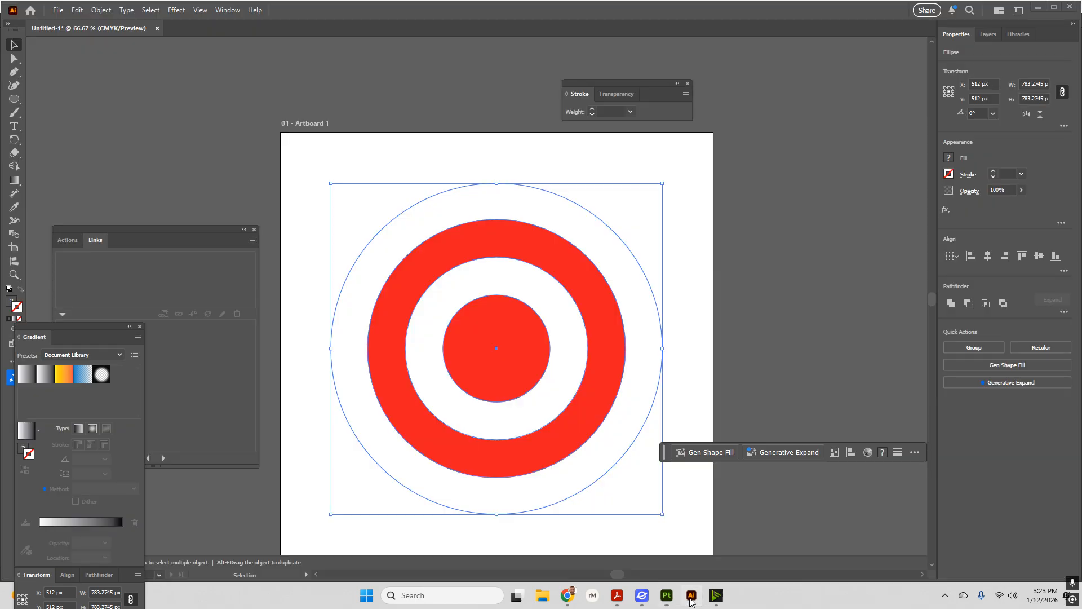
left_click(157, 28)
key("Escape")
- Create a new 1024 × 1024 px document in CMYK color with a transparent background
left_click(58, 10)
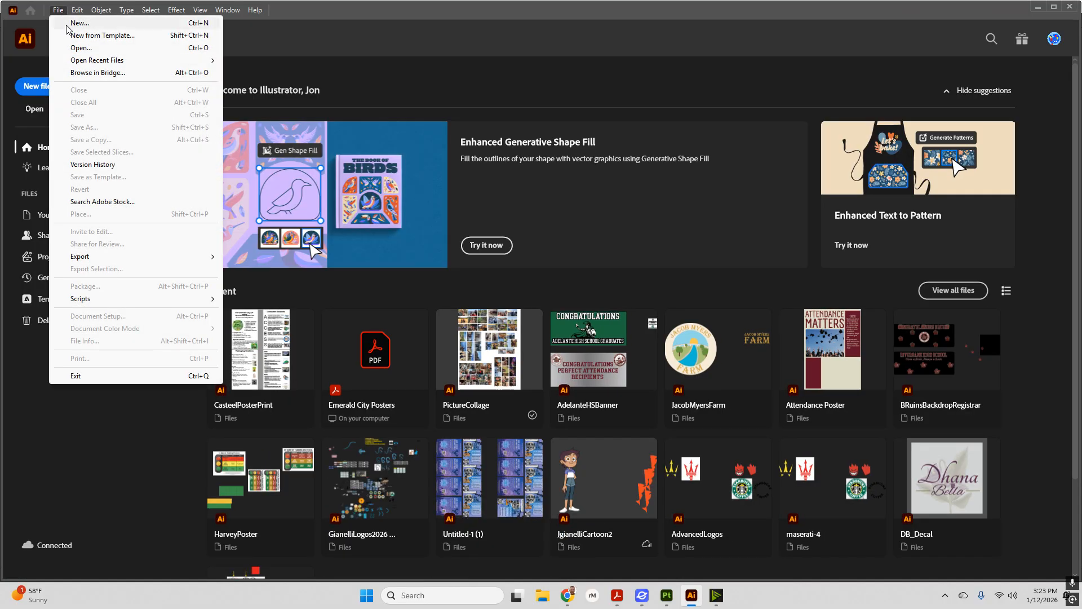
left_click(70, 25)
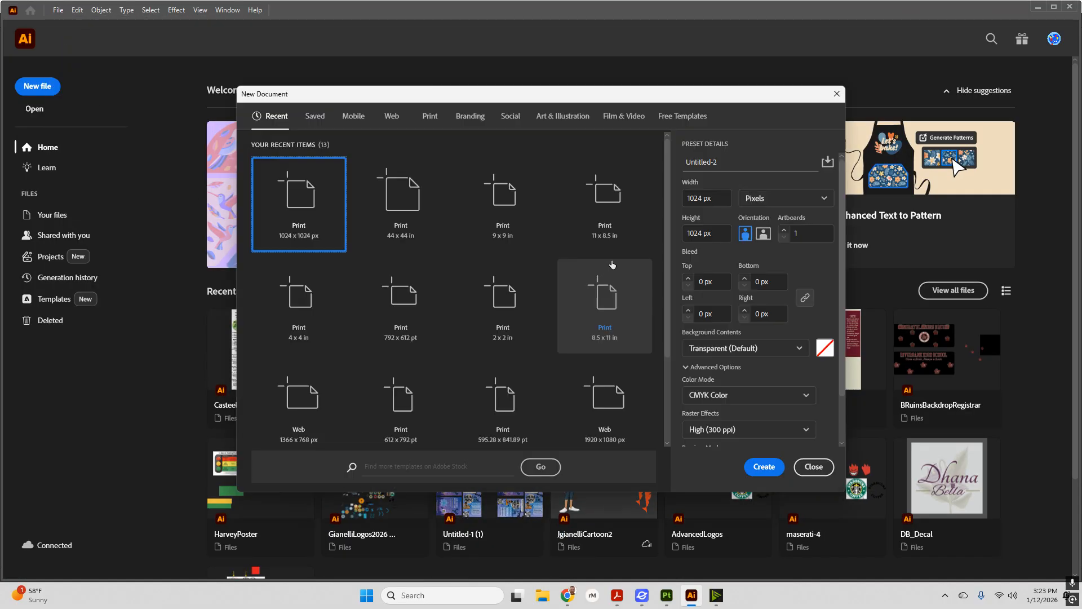
left_click(722, 197)
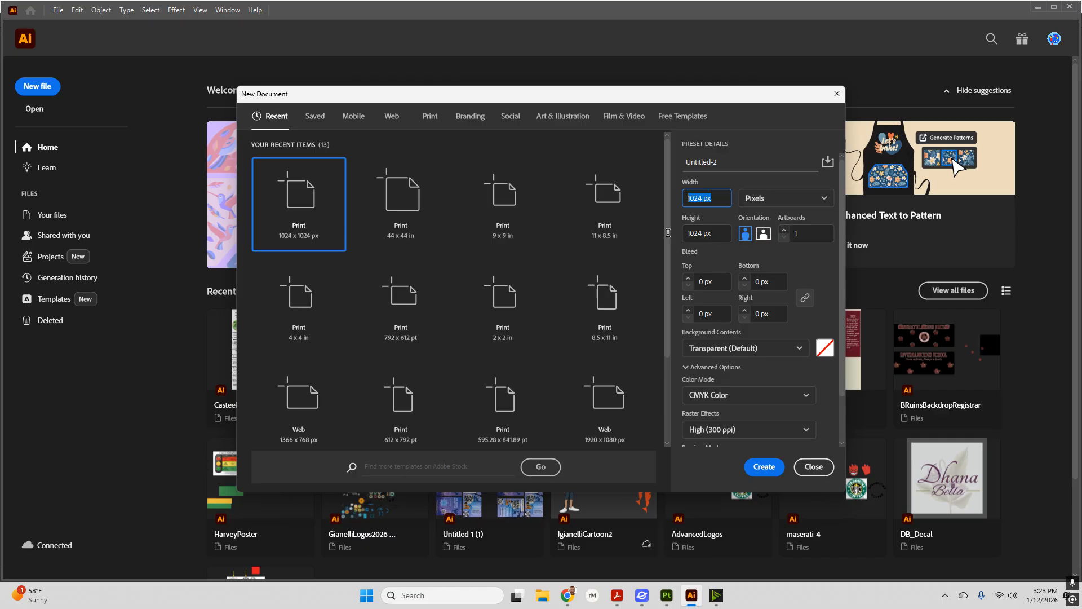
key("Return")
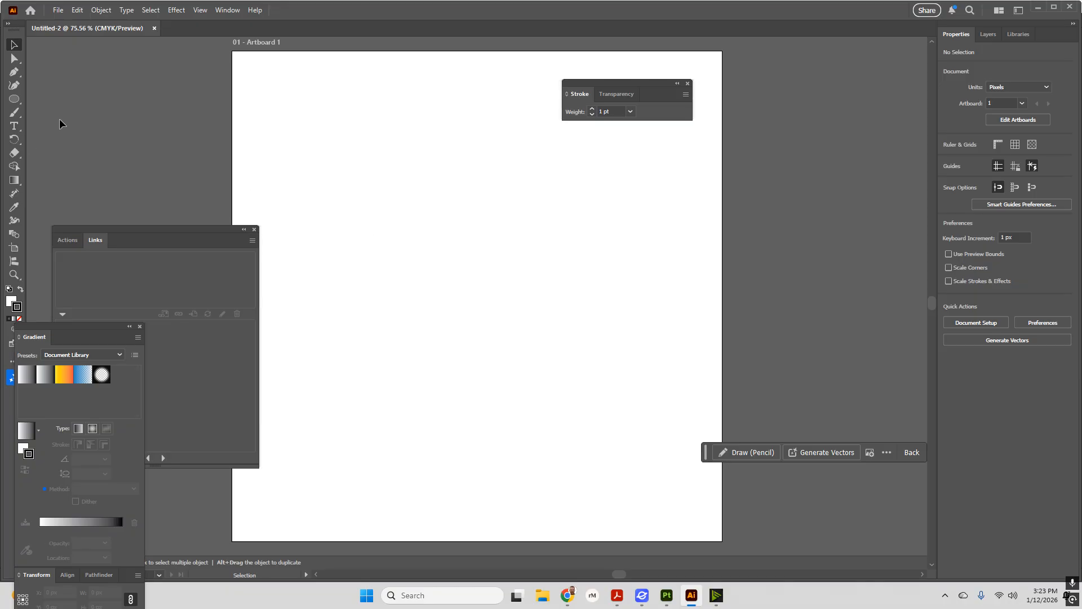
- Draw a circle about 852 px in diameter in the empty area beside the artboard
left_click(20, 104)
scroll(316, 210, "down", 1)
scroll(293, 185, "down", 4, "alt")
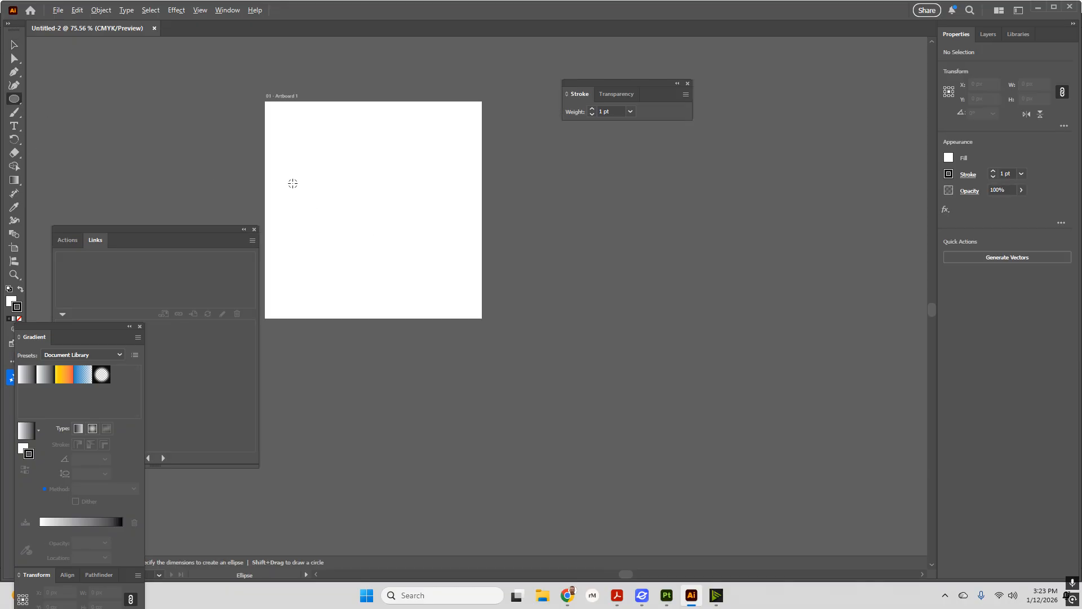
key("space")
left_click_drag(172, 154, 515, 181)
scroll(460, 199, "up", 2, "alt")
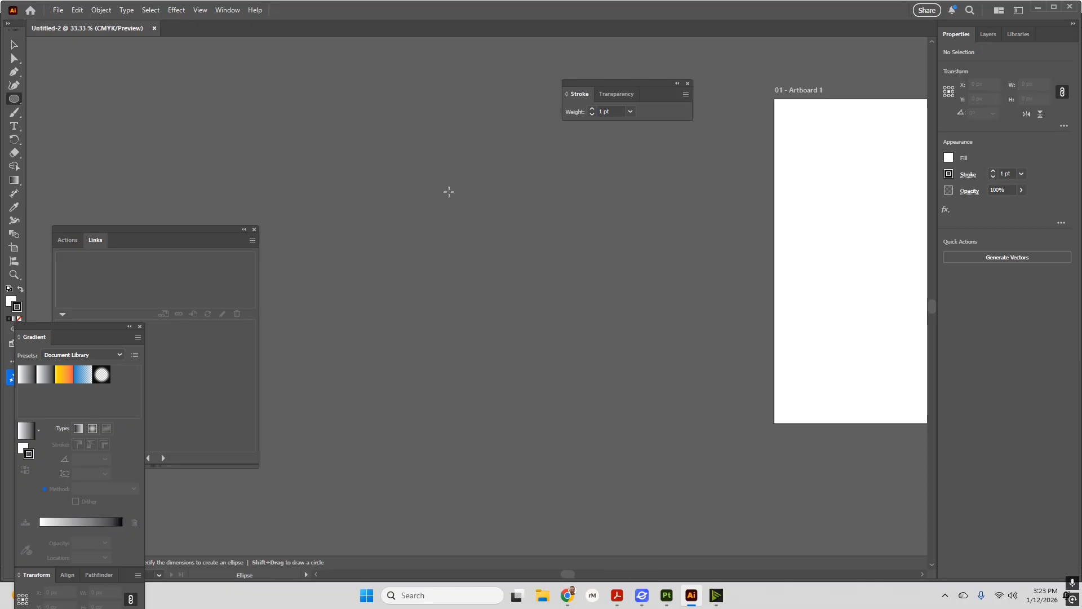
left_click_drag(399, 145, 670, 415, "shift")
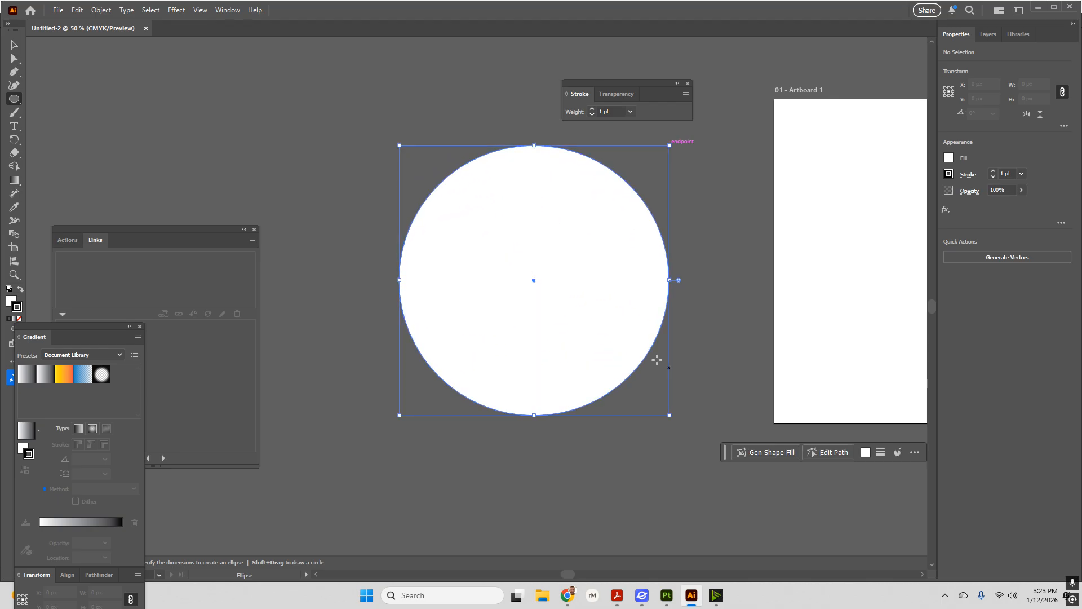
- Add three smaller concentric copies inside the circle, the largest about 585 px and the smallest about 187 px in diameter
key("Right")
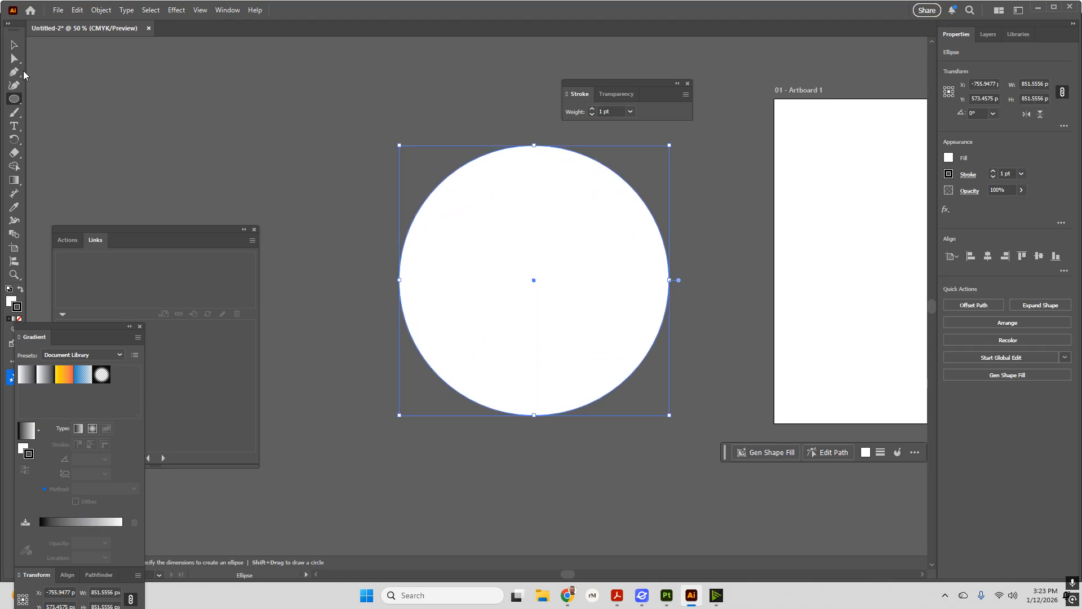
left_click_drag(669, 144, 623, 170, "alt+shift")
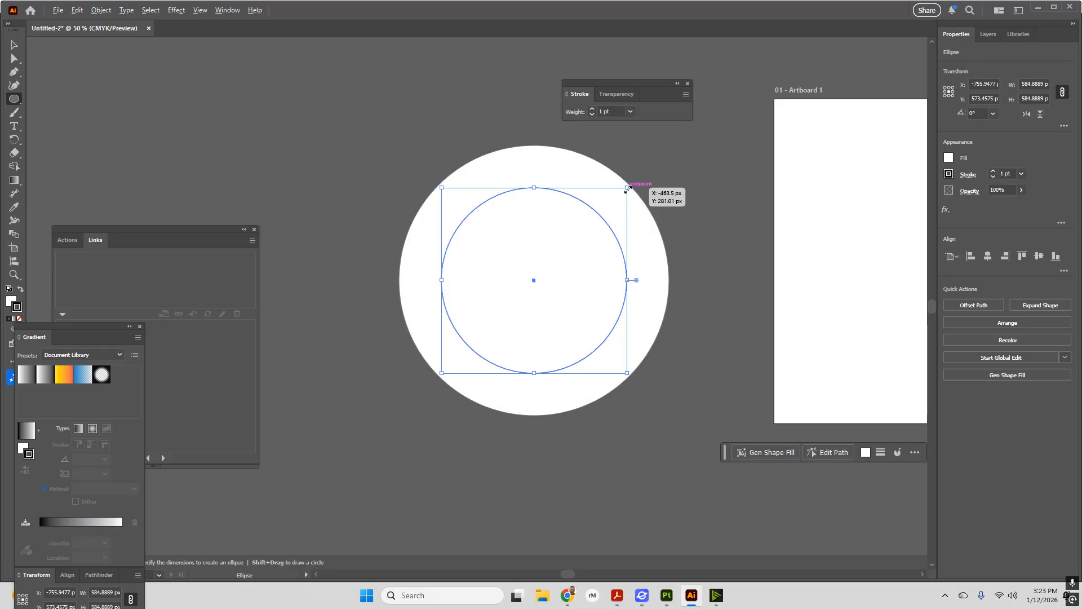
left_click_drag(628, 188, 563, 250, "alt+shift")
- Remove the stroke from all four concentric circles
left_click(14, 44)
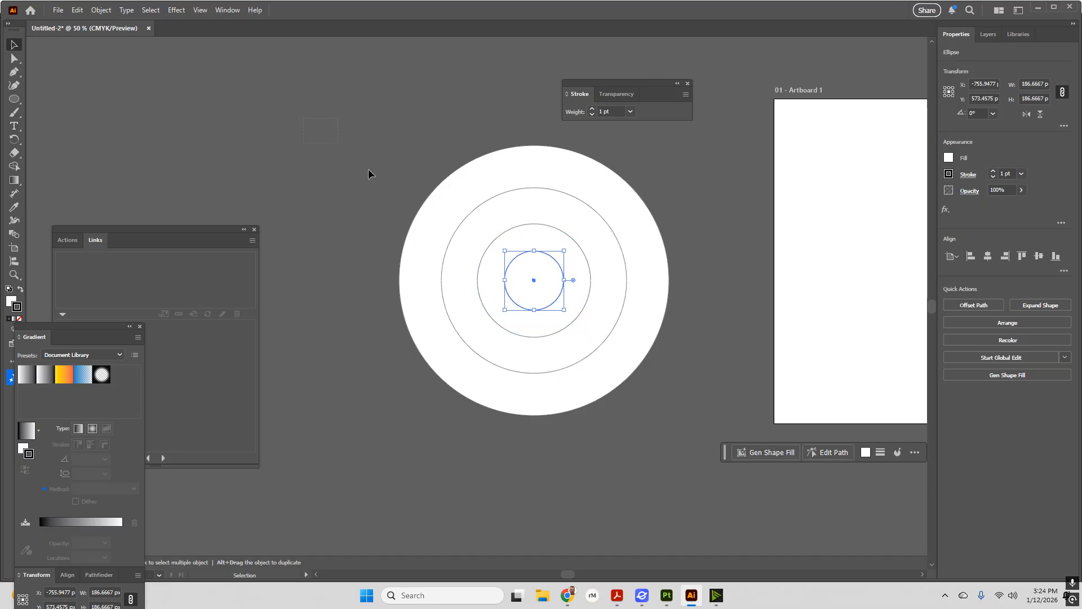
key("ctrl+a")
left_click(21, 319)
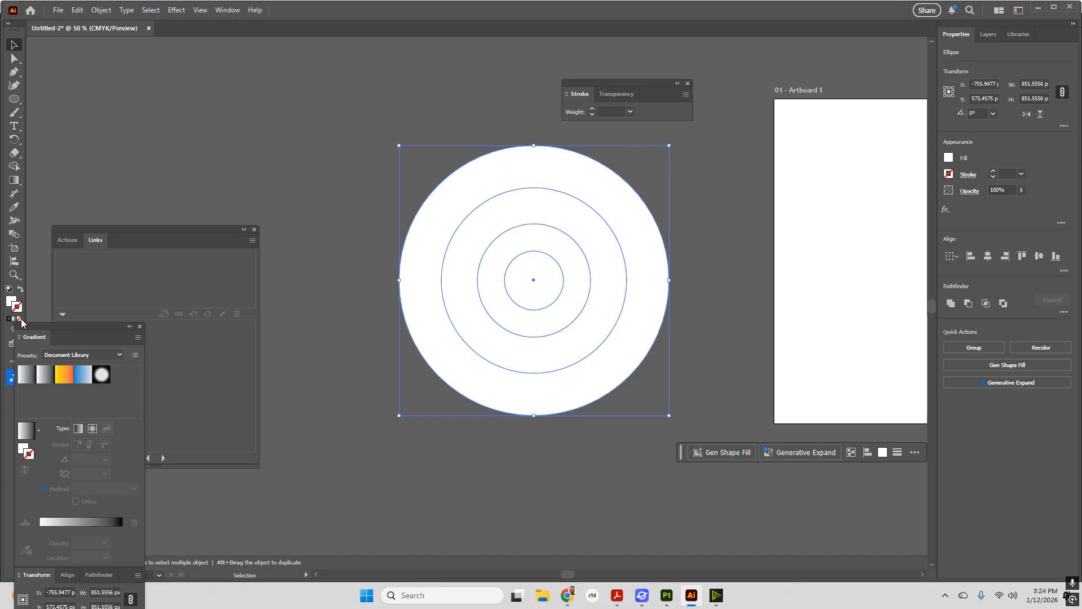
left_click(329, 230)
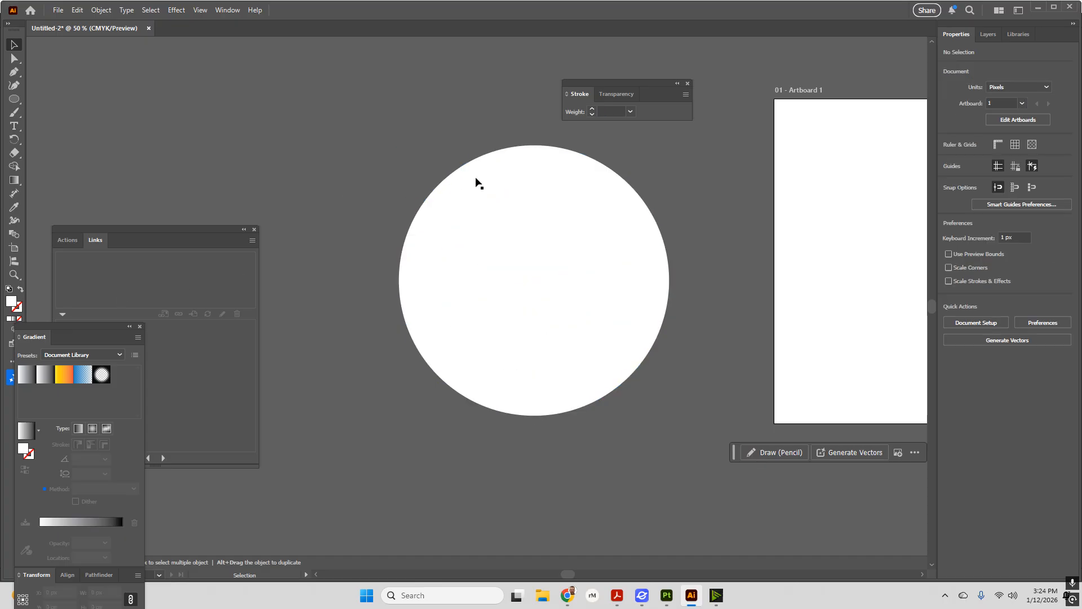
- Fill the second-largest circle with red
left_click(508, 221)
left_click(478, 195)
left_click(559, 211)
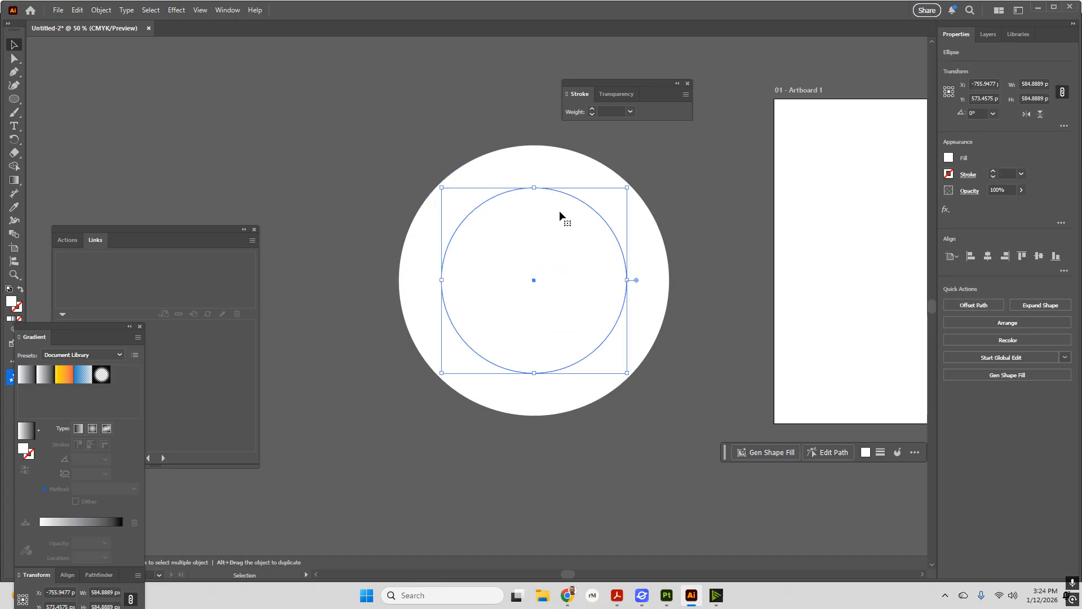
left_click(949, 158)
left_click(826, 210)
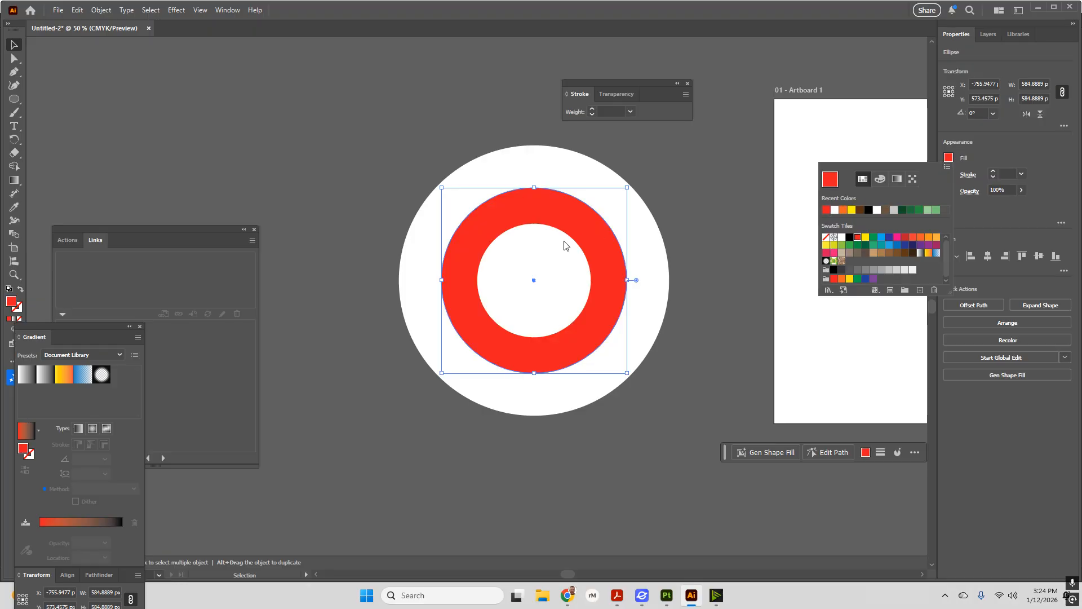
- Fill the innermost circle with red
left_click(528, 270)
left_click(555, 286)
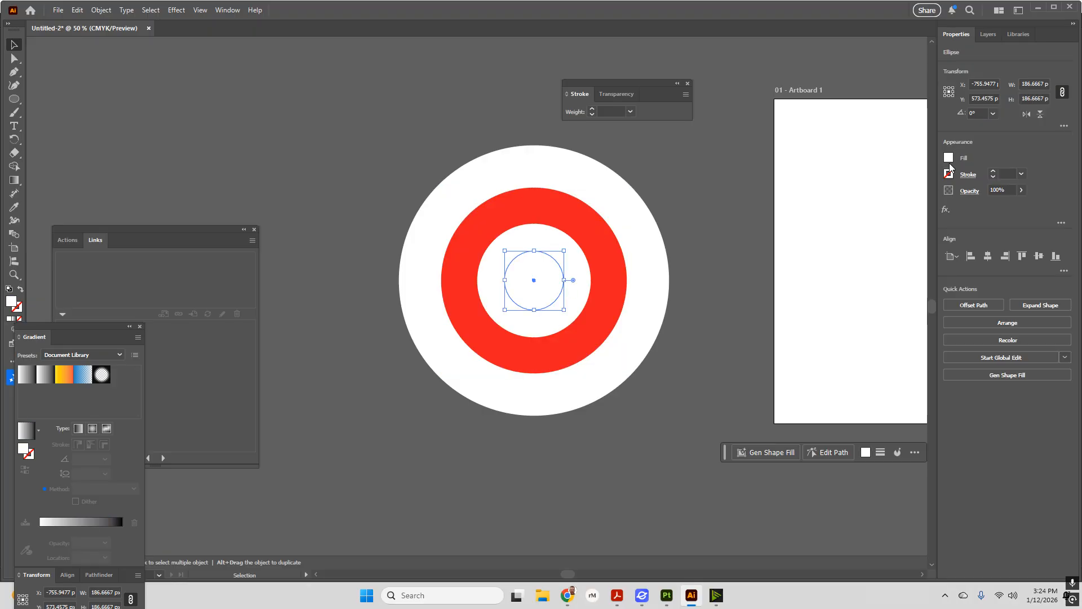
left_click(949, 159)
left_click(832, 210)
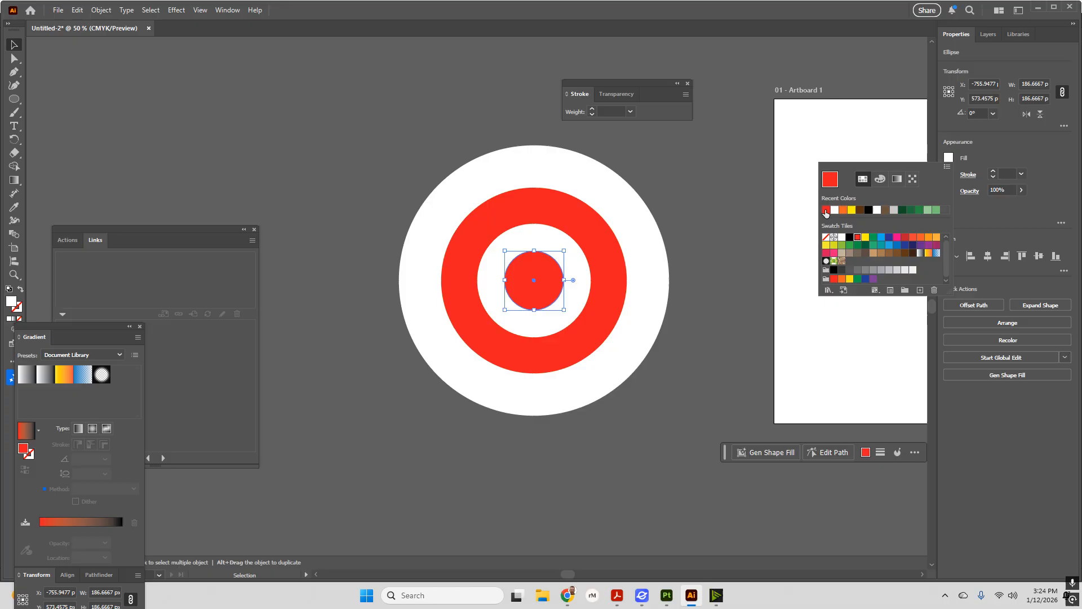
left_click(716, 162)
left_click(705, 214)
- Move all four target circles together onto the center of the artboard, at X 512 px and Y 512 px
left_click_drag(699, 166, 418, 424)
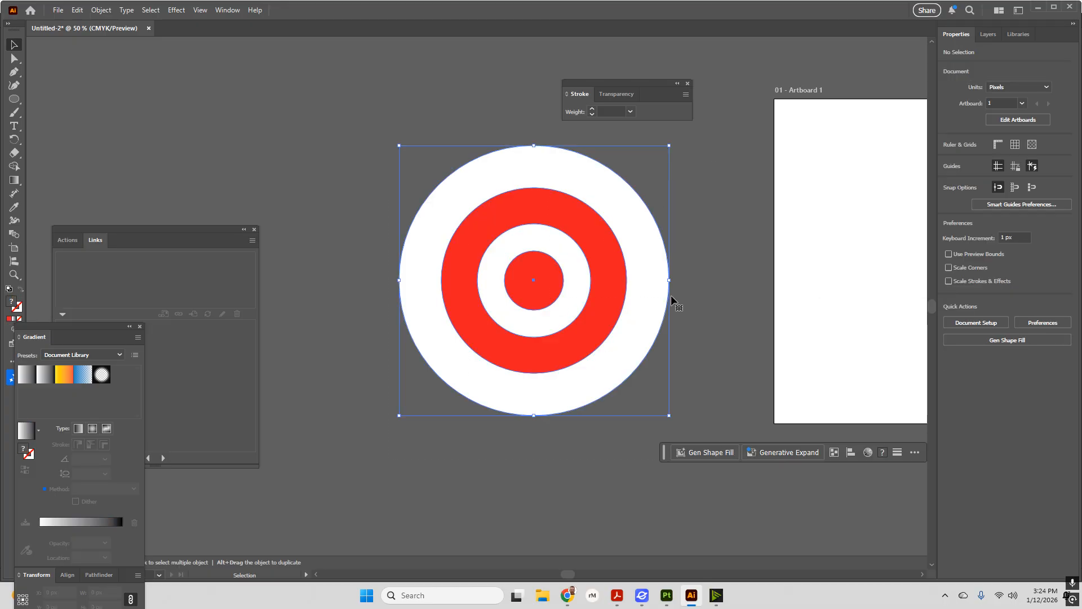
left_click_drag(867, 254, 618, 282)
left_click_drag(283, 292, 685, 275)
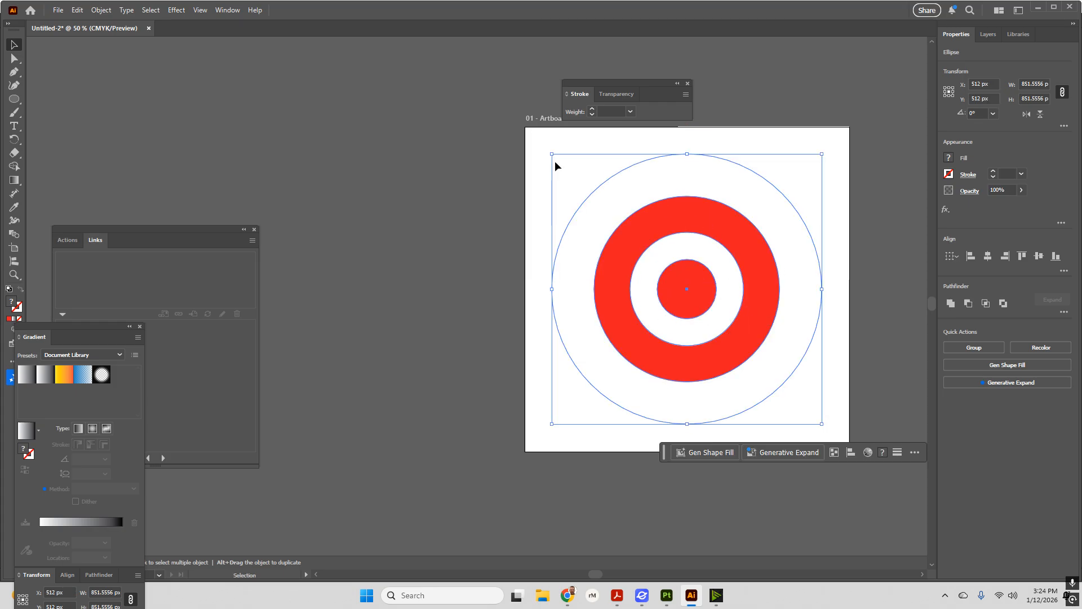
- Export the artboard as a PNG named Target in Pictures, using artboards, 300 ppi resolution and a transparent background
left_click(58, 10)
mouse_move(188, 259)
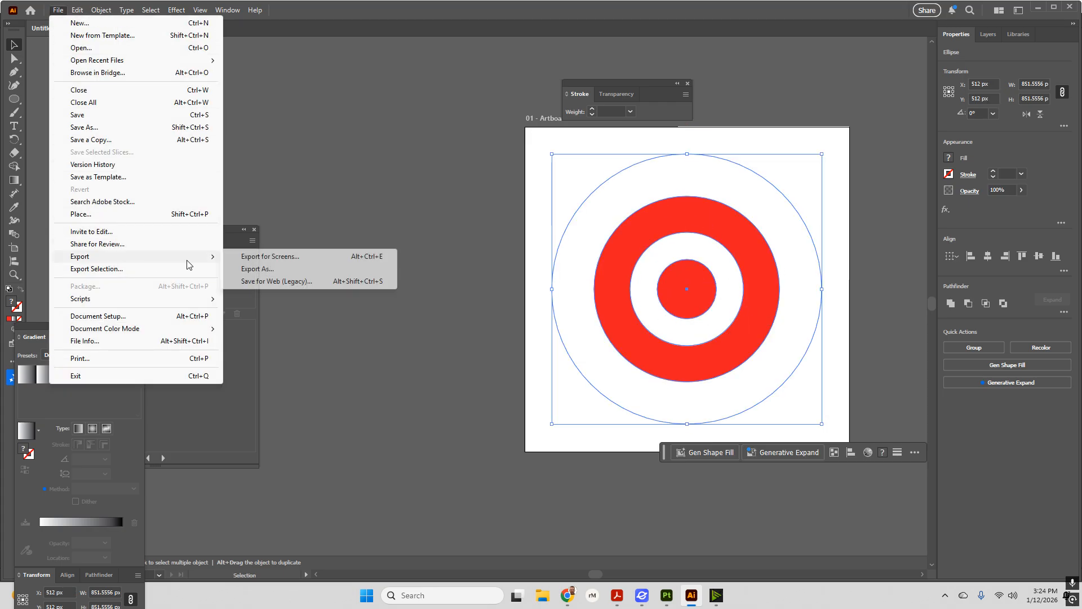
left_click(288, 269)
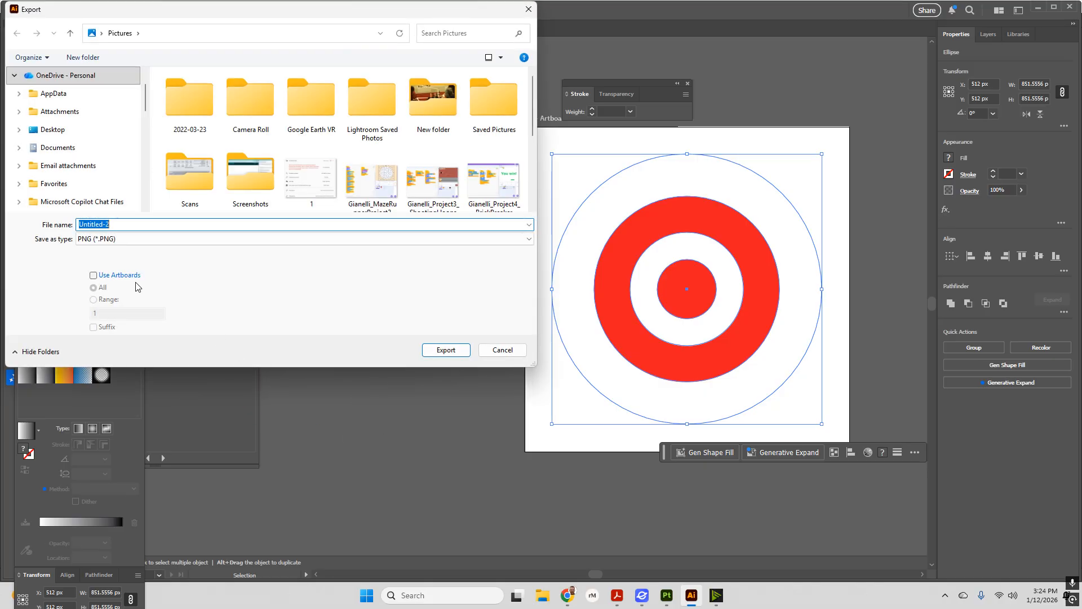
left_click(93, 275)
type("Target")
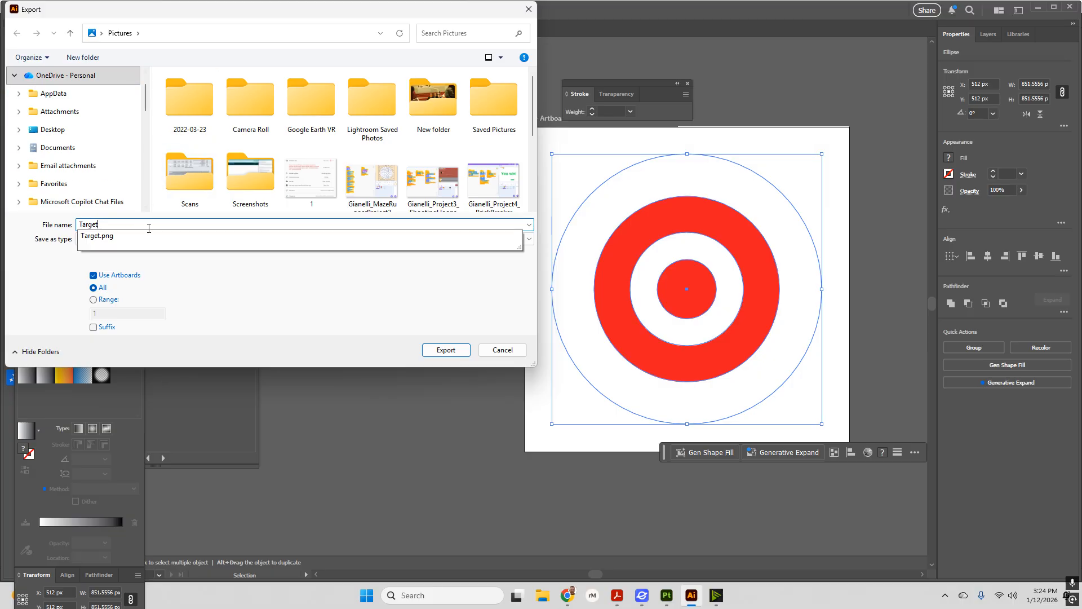
left_click(445, 350)
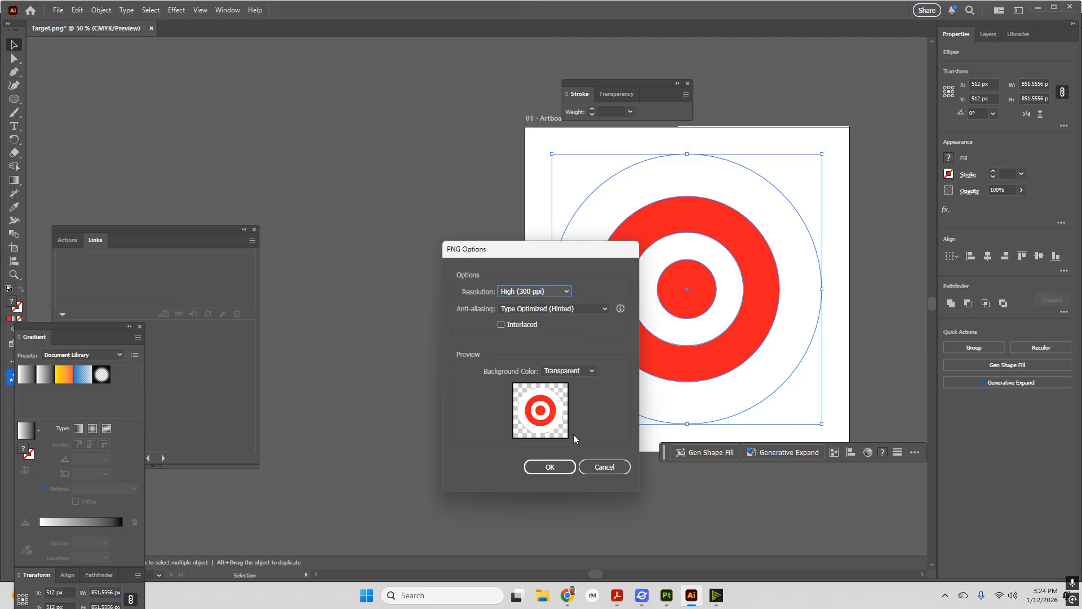
left_click(536, 467)
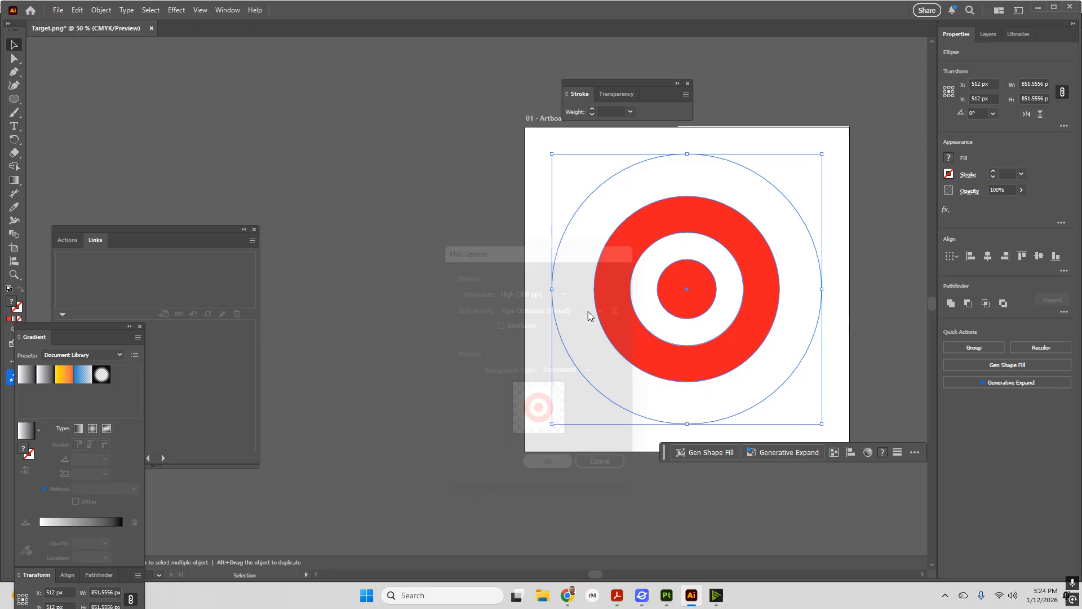
- Switch to Substance 3D Painter and add Target.png from the Pictures folder to the list of resources to import
left_click(667, 595)
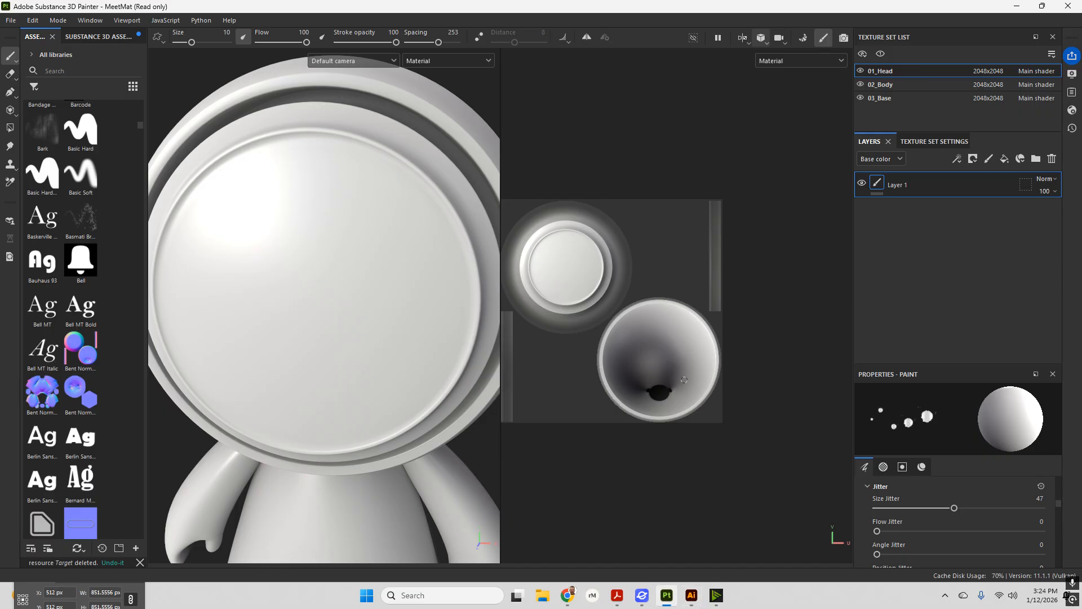
left_click(11, 20)
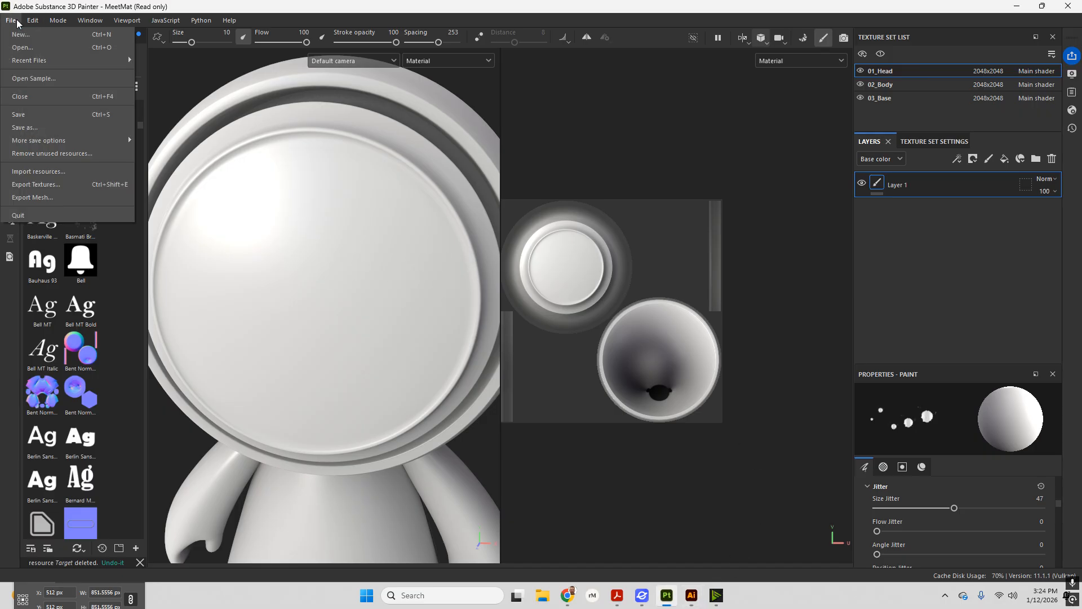
left_click(38, 171)
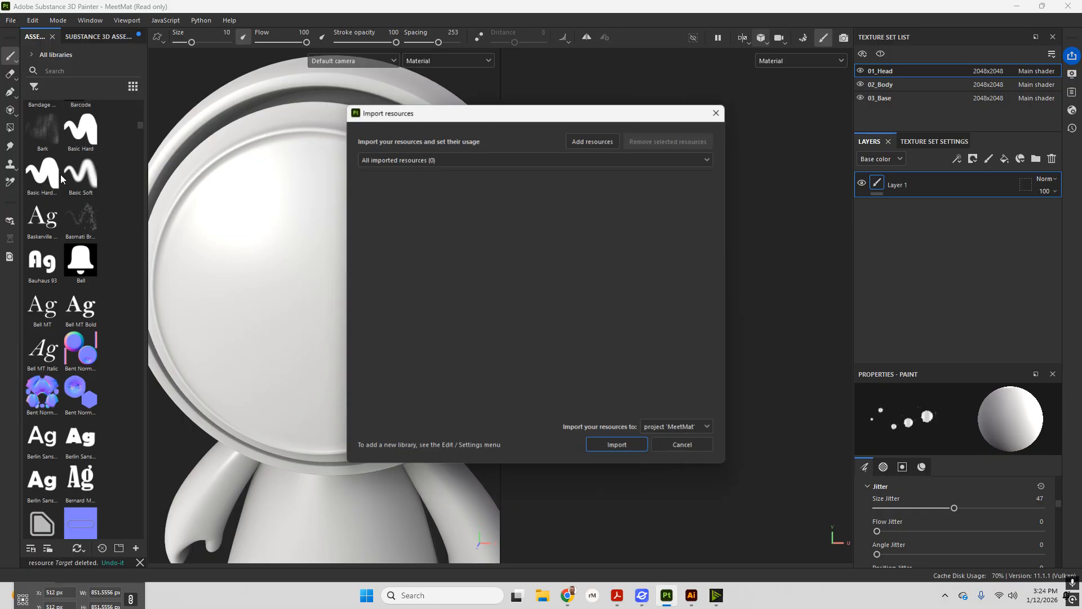
left_click(581, 141)
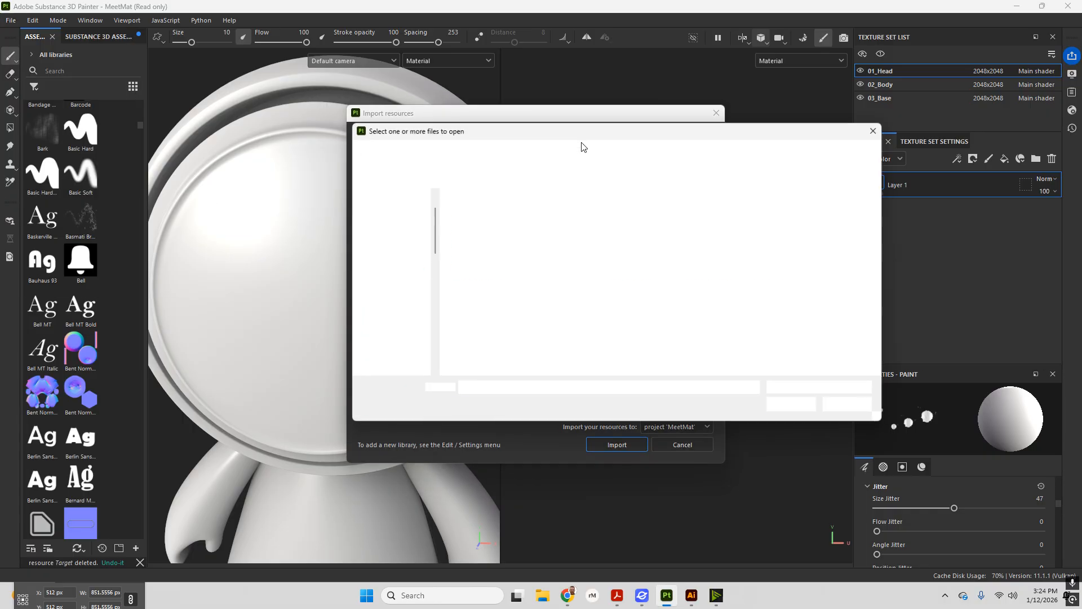
left_click(399, 250)
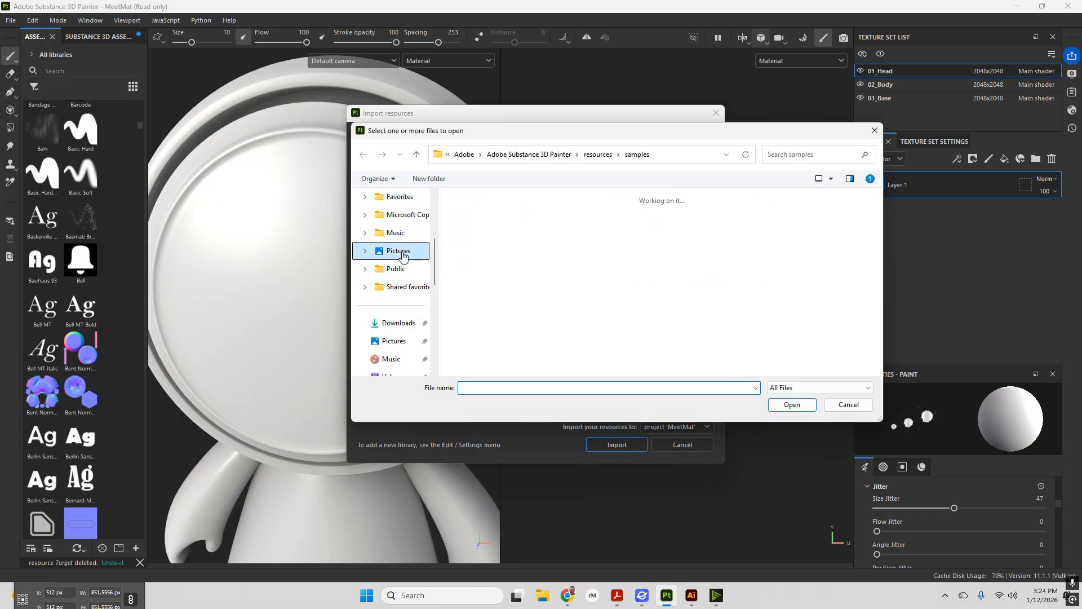
scroll(695, 304, "down", 3)
scroll(695, 305, "down", 2)
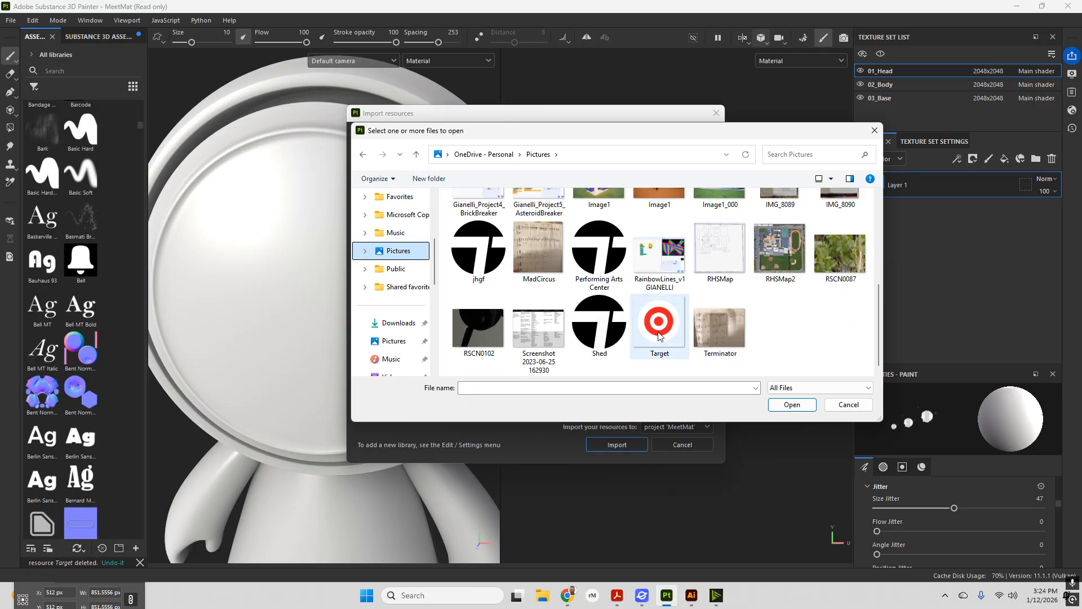
left_click(652, 338)
left_click(791, 404)
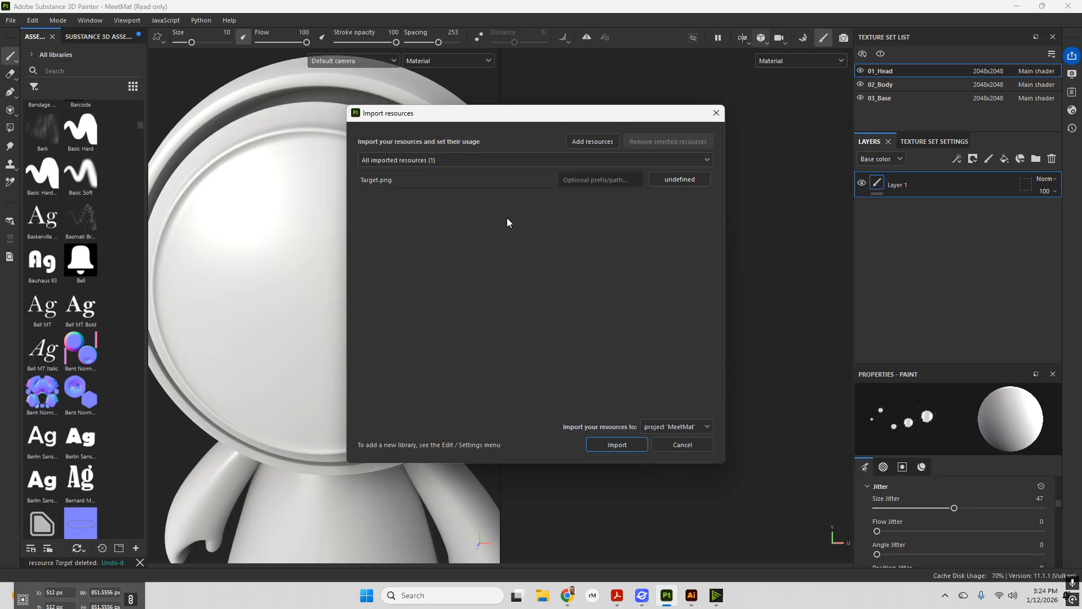
- Set the usage of Target.png to texture and import it into the MeetMat project
left_click(703, 181)
left_click(726, 231)
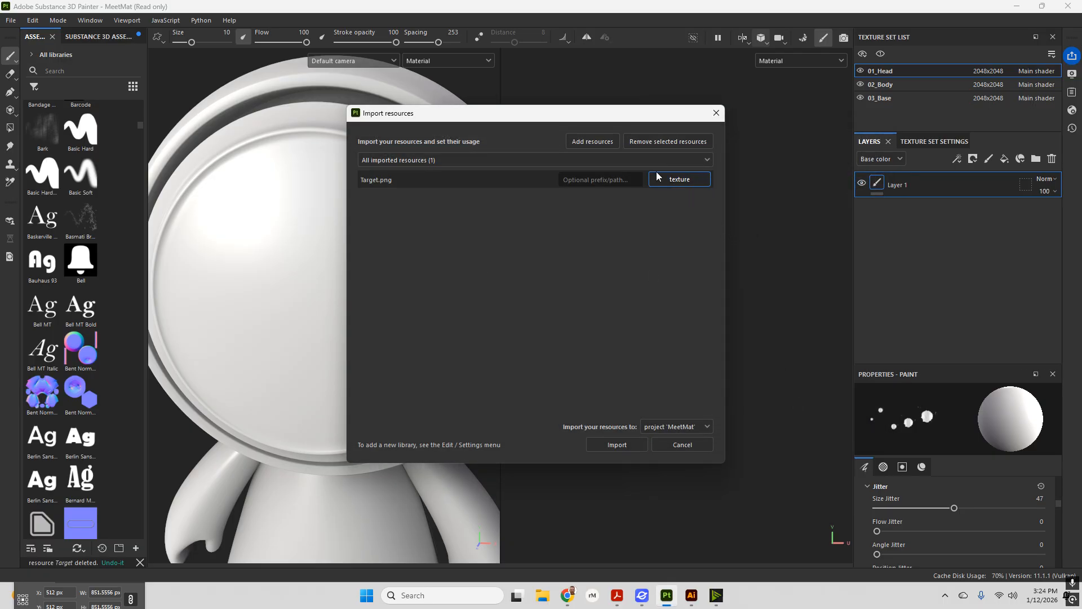
left_click(665, 177)
left_click(702, 221)
left_click(635, 445)
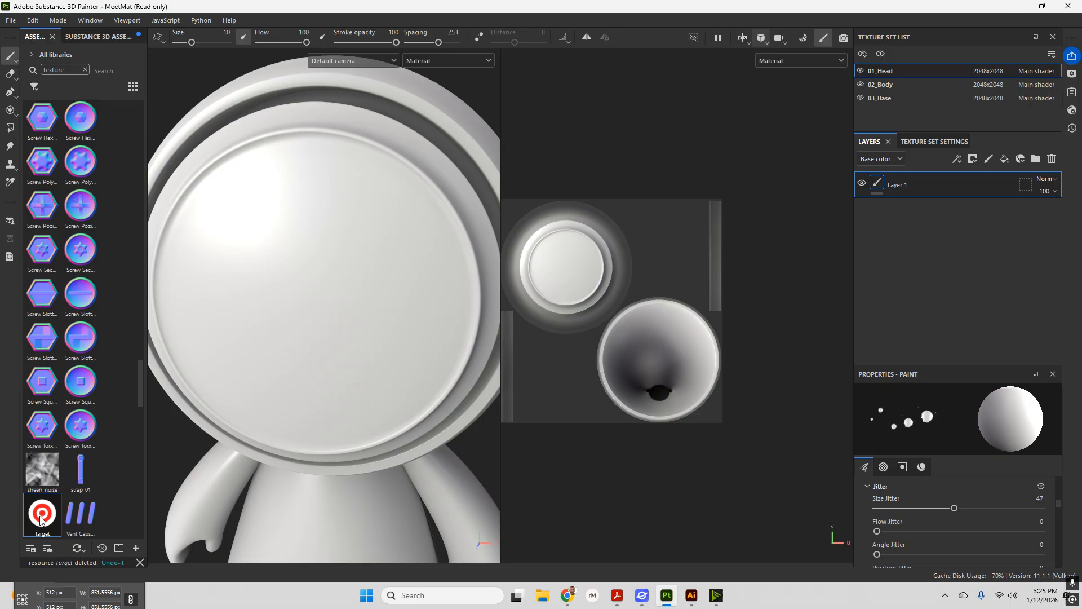
- Place the Target texture as base color on the head's face disc in the UV view, and enlarge it to cover the disc
left_click_drag(40, 520, 563, 279)
left_click(589, 301)
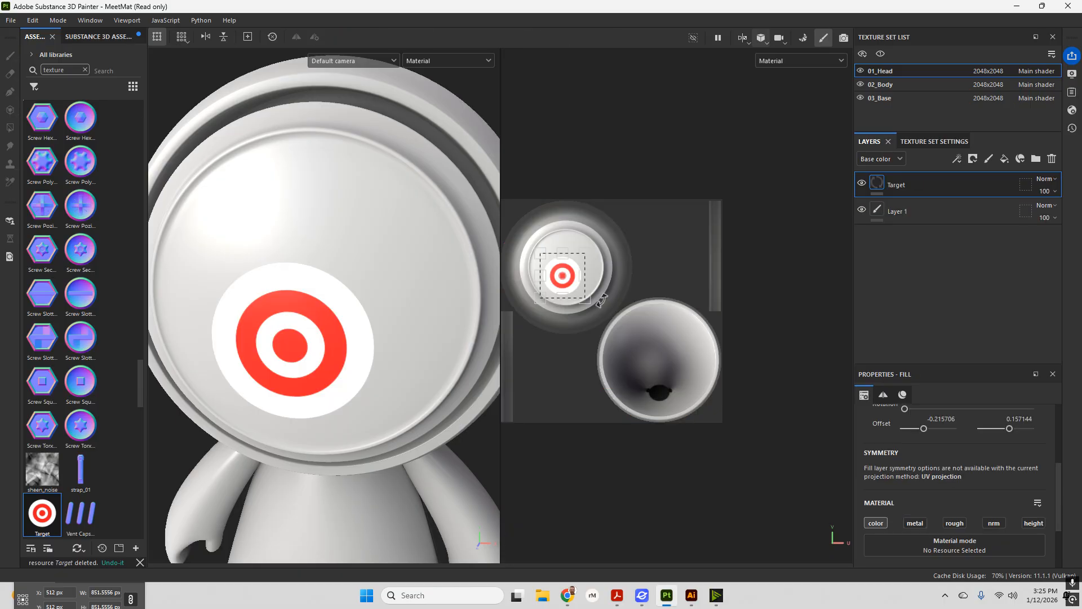
left_click_drag(540, 253, 501, 220)
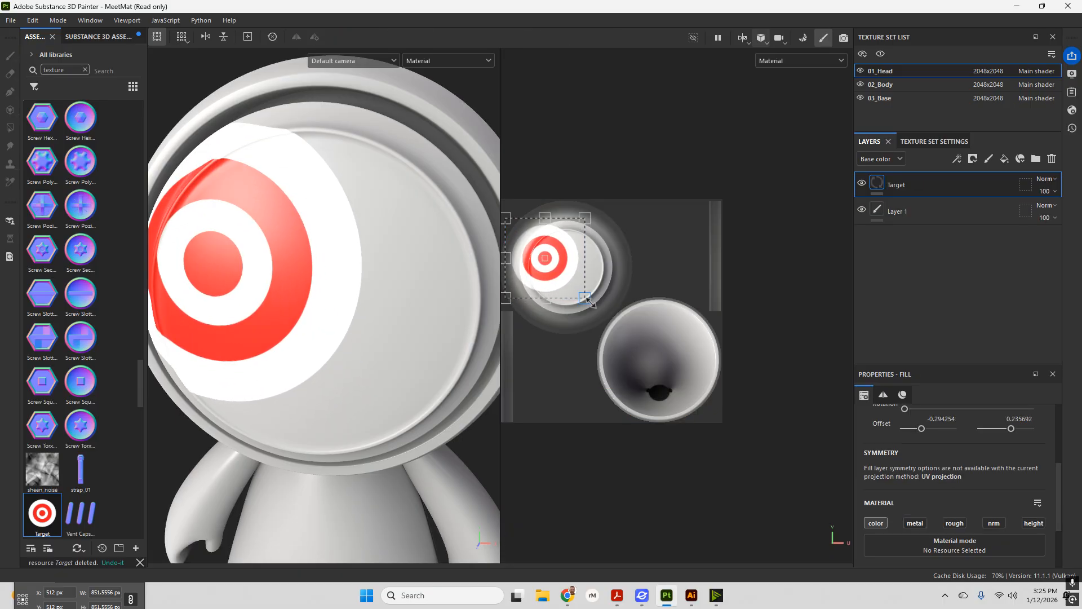
left_click_drag(589, 302, 608, 321)
left_click_drag(576, 281, 588, 281)
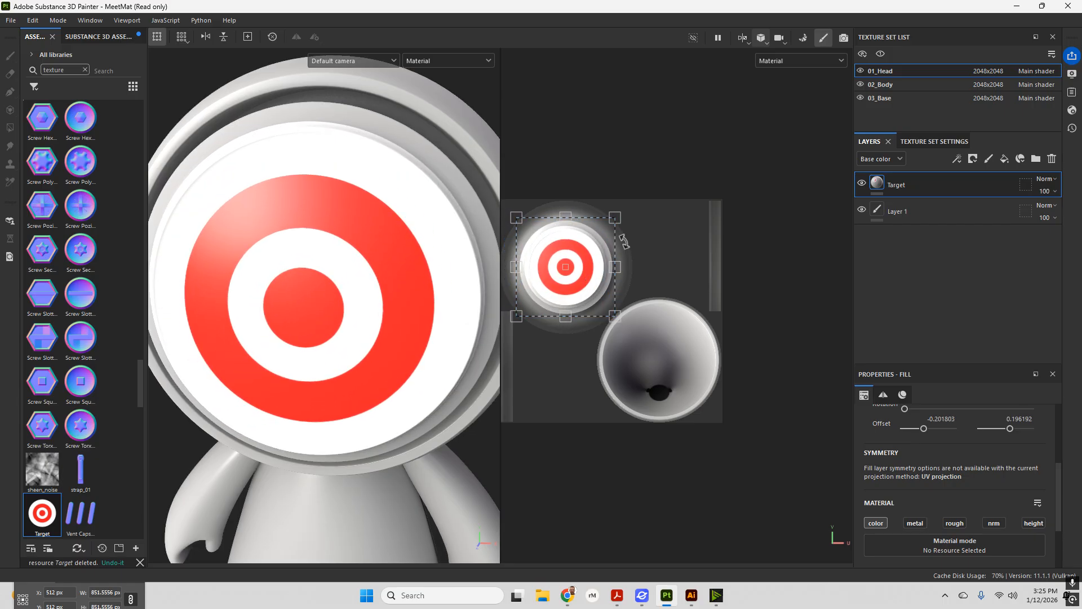
- Shrink the target graphic slightly and recenter it on the head's face disc
left_click_drag(622, 219, 609, 223)
left_click_drag(572, 270, 577, 265)
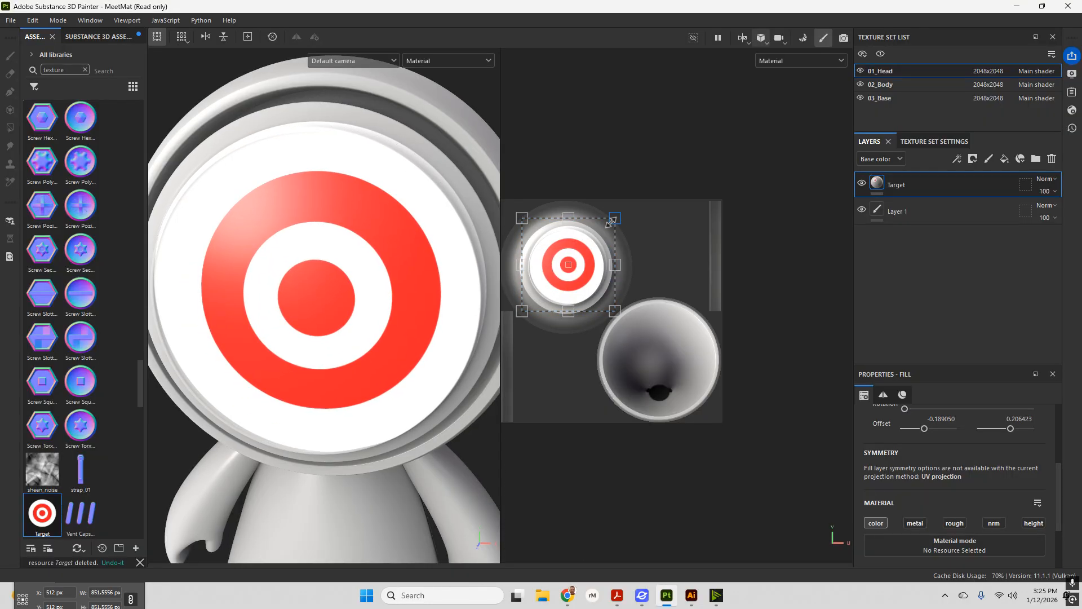
left_click_drag(610, 223, 606, 227)
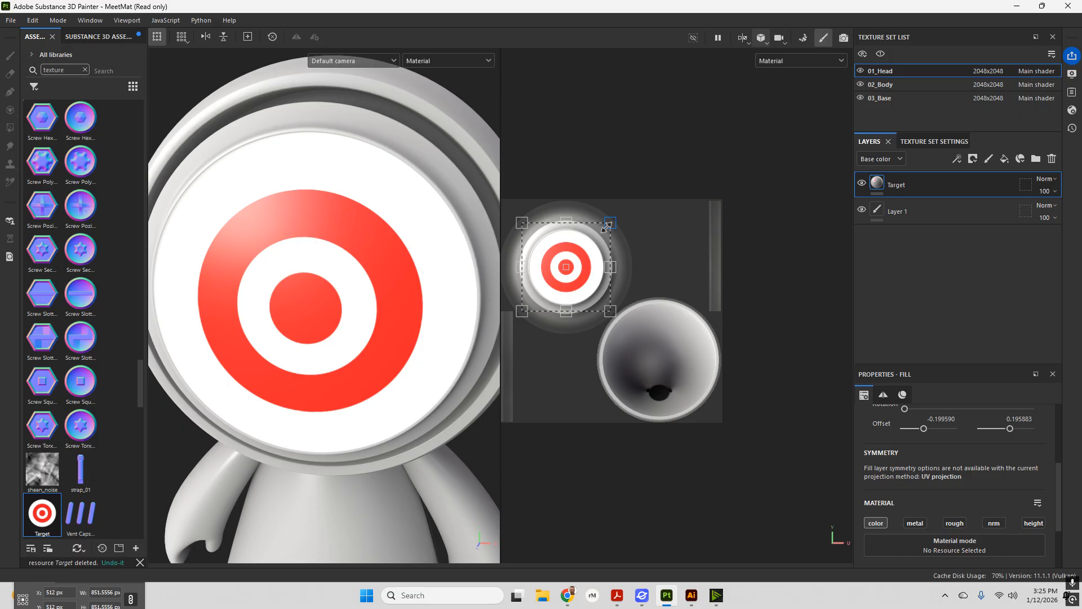
- Enable the metal channel on the Target fill layer and set its metallic value to 1
left_click_drag(341, 318, 314, 273, "alt")
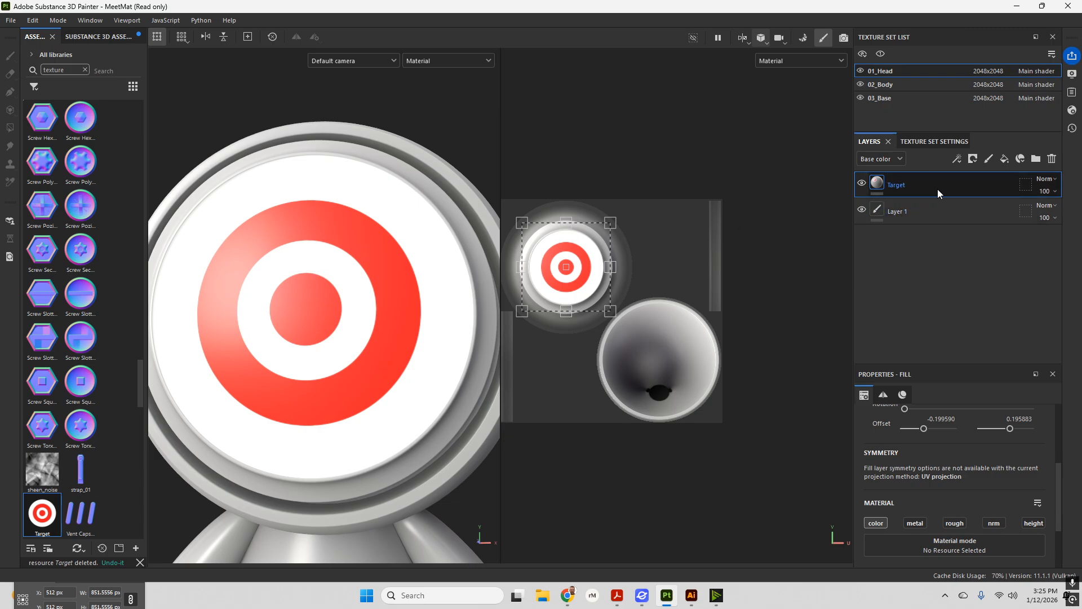
scroll(960, 489, "down", 3)
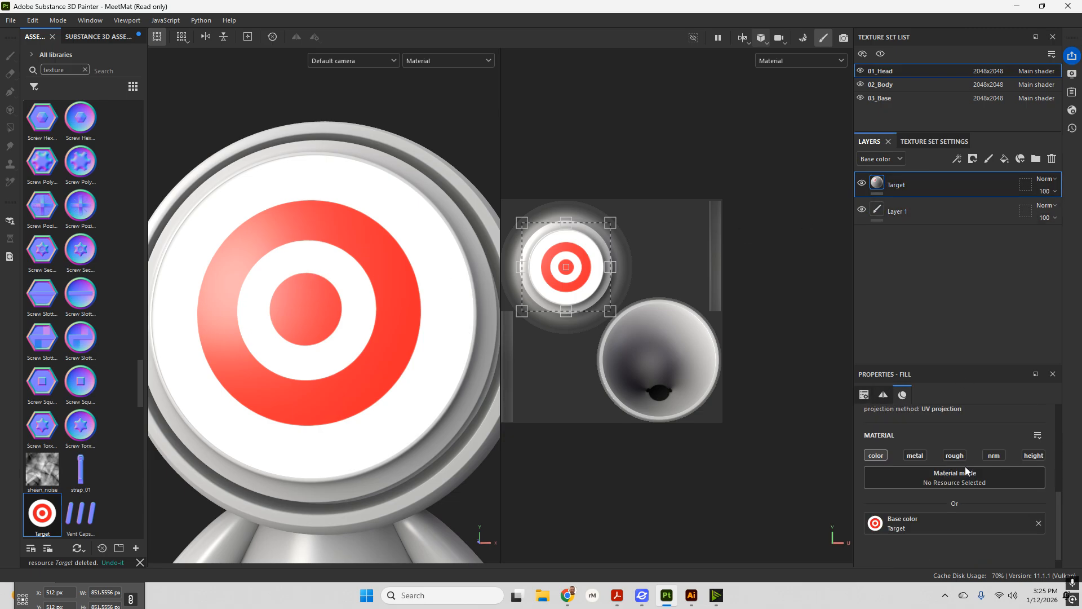
left_click(913, 455)
scroll(912, 460, "down", 1)
left_click_drag(868, 555, 1046, 549)
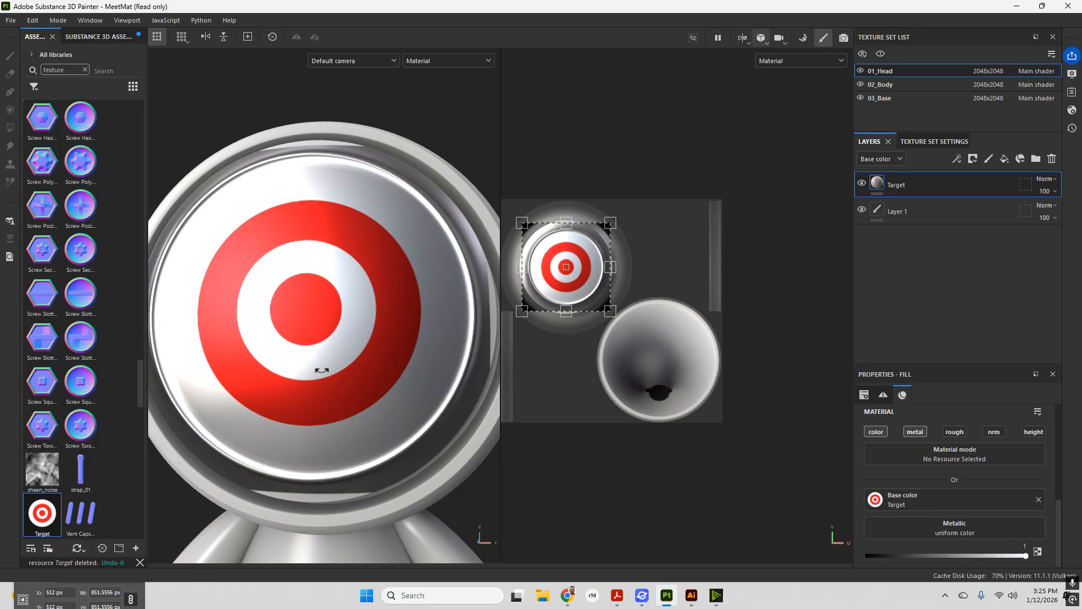
- Enable the roughness channel on the Target fill layer and lower its roughness to about 0.16
left_click_drag(314, 367, 381, 411, "alt")
right_click_drag(381, 411, 316, 385, "shift")
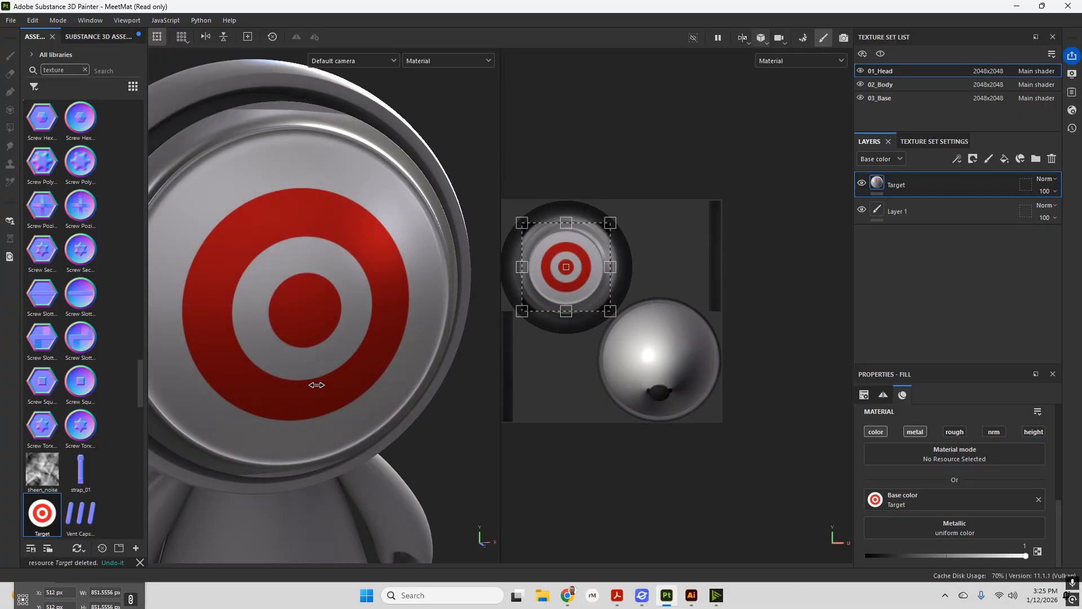
left_click(954, 431)
scroll(953, 524, "down", 2)
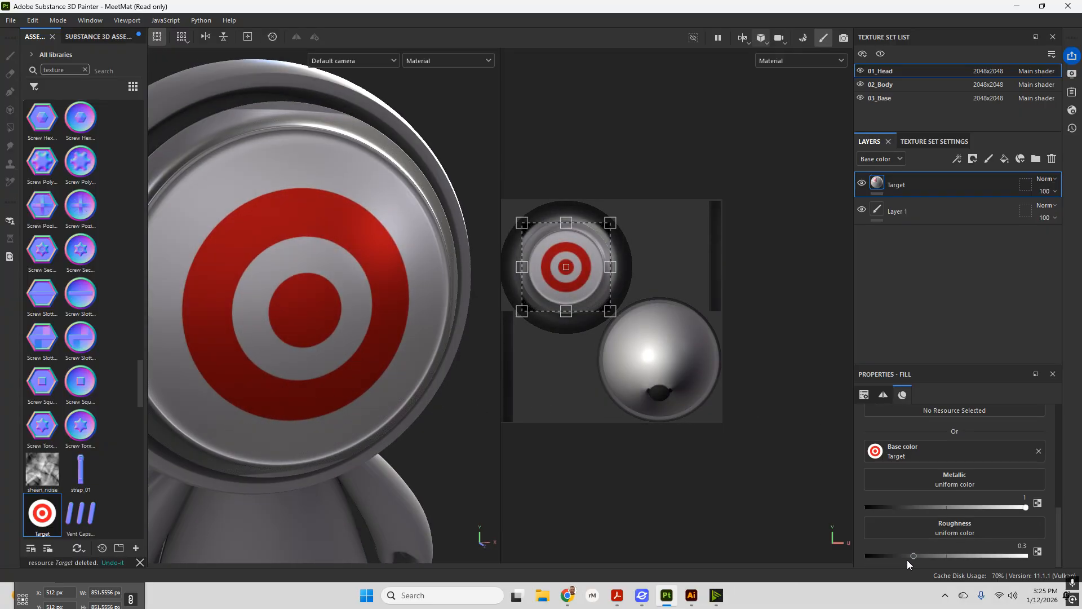
left_click_drag(914, 556, 890, 557)
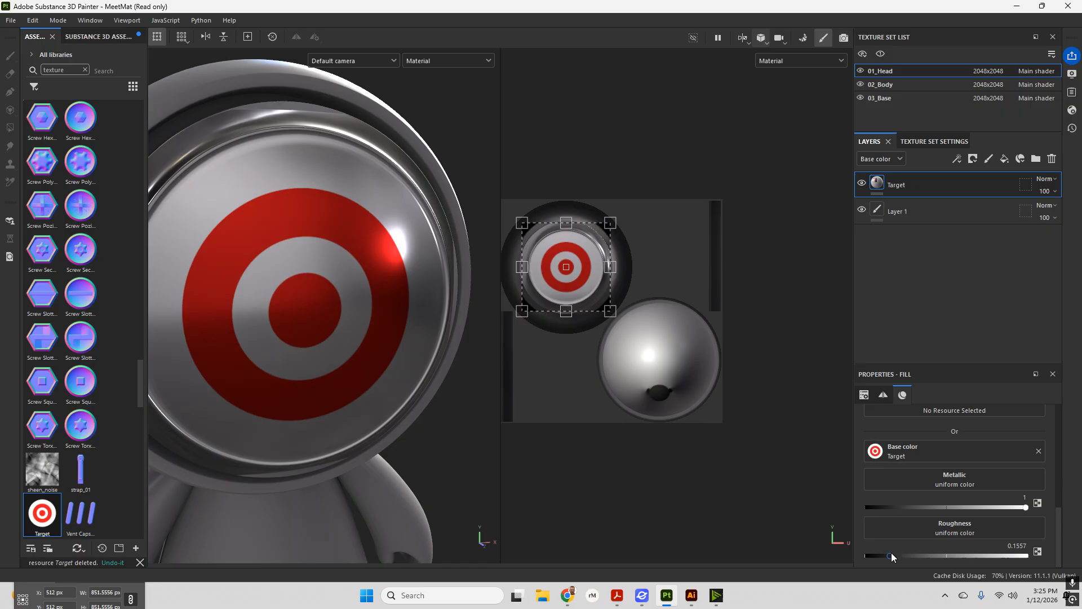
- Examine the reflections on the metallic target from different angles and lighting, up to a view of the whole character
right_click_drag(453, 387, 419, 355, "shift")
mouse_move(420, 355)
left_mouse_down("alt")
mouse_move(405, 363)
mouse_move(430, 357)
mouse_move(348, 353)
mouse_move(353, 402)
mouse_move(420, 371)
left_mouse_up("alt")
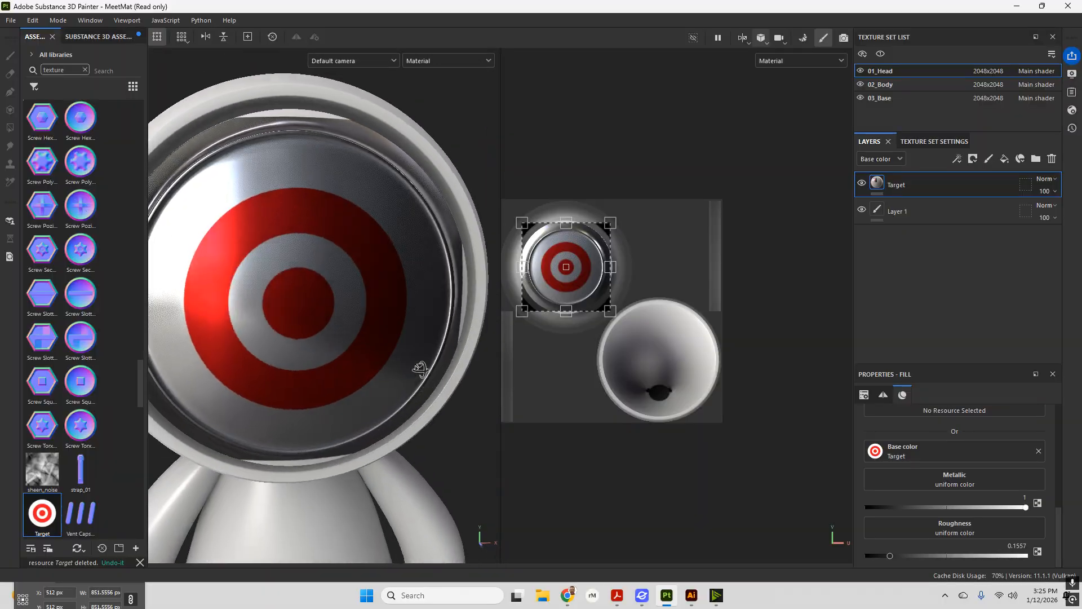
right_click_drag(421, 370, 401, 369, "alt")
middle_click_drag(377, 383, 473, 300, "alt")
right_click_drag(474, 300, 454, 287, "alt")
mouse_move(364, 349)
left_mouse_down("alt")
mouse_move(420, 346)
mouse_move(355, 354)
left_mouse_up("alt")
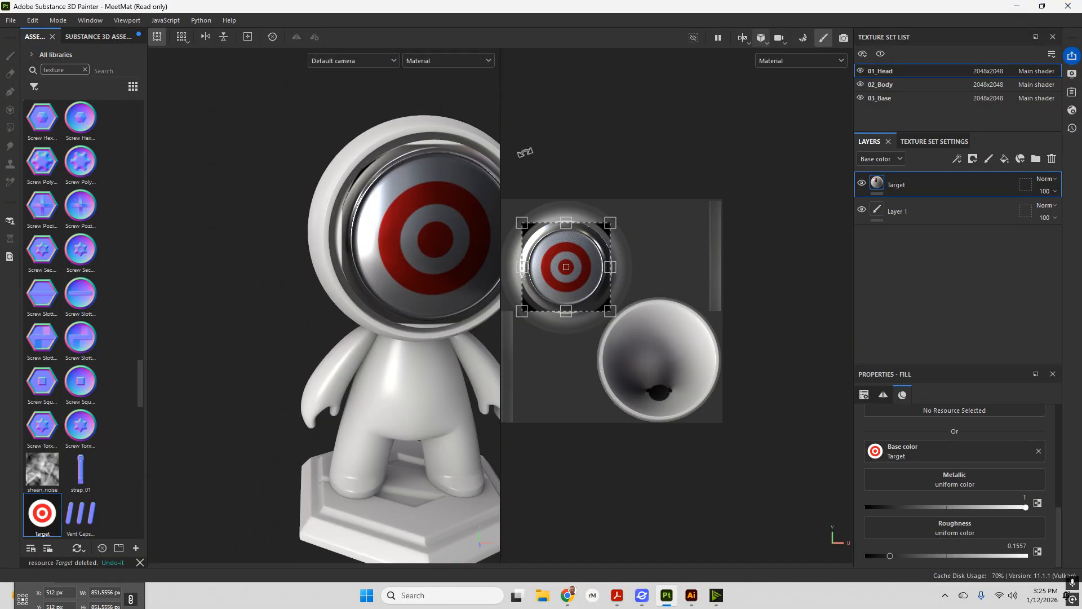
- Render the character in rendering mode, examine the metallic target from the side, and return to painting mode
left_click(844, 38)
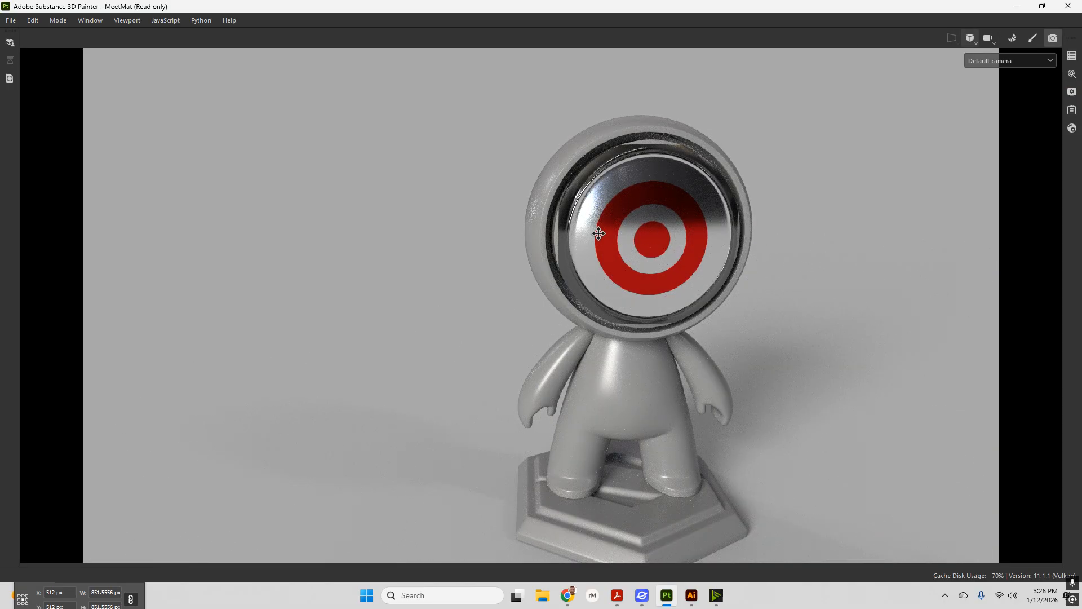
middle_click_drag(598, 233, 598, 233, "alt")
scroll(497, 246, "up", 3)
left_click_drag(497, 248, 603, 356, "alt")
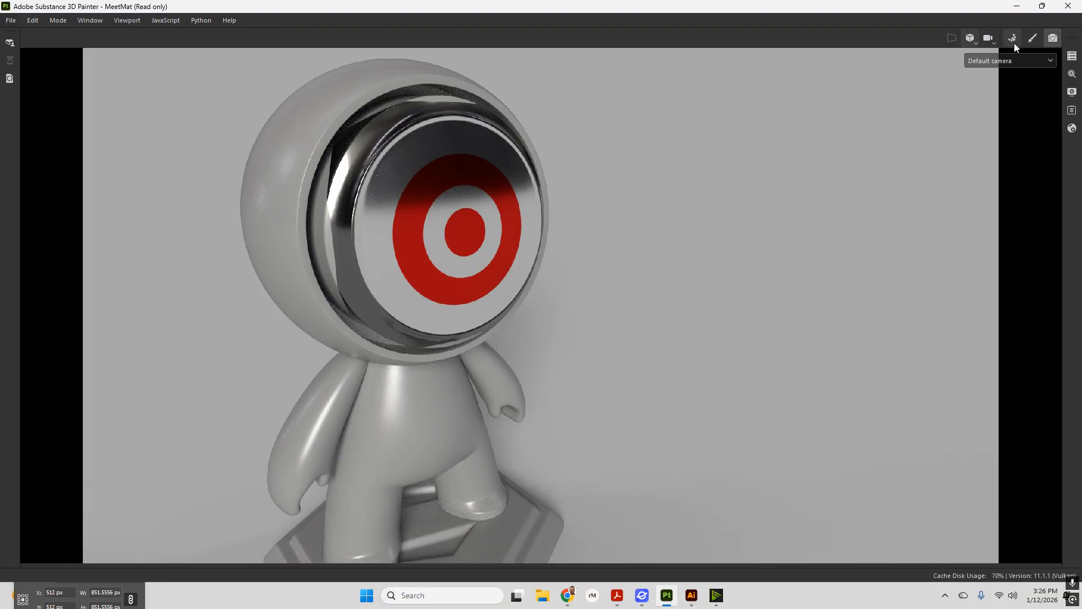
left_click(1033, 38)
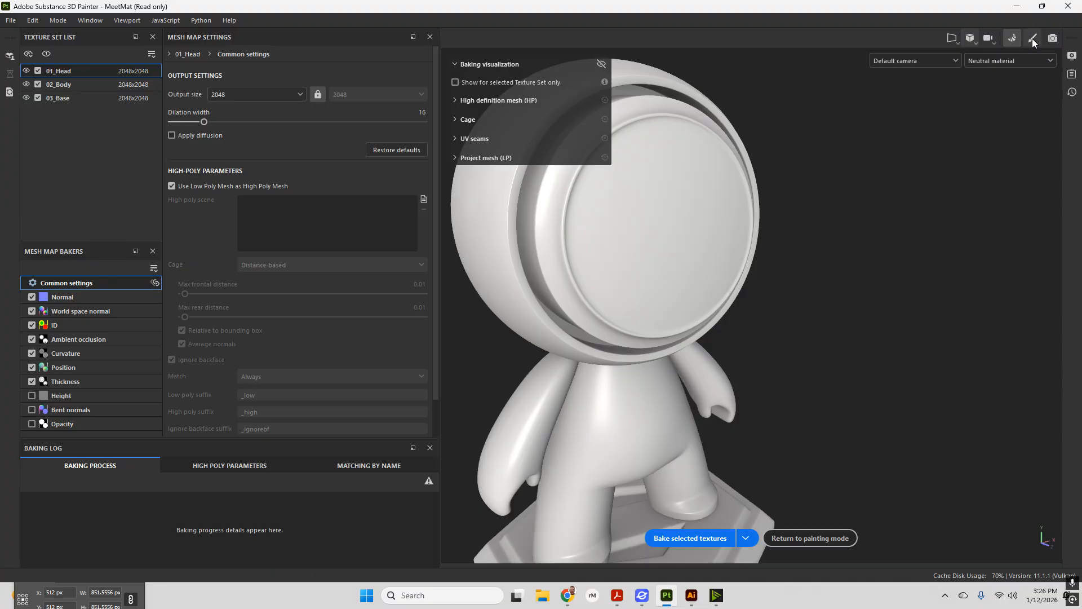
left_click(1032, 38)
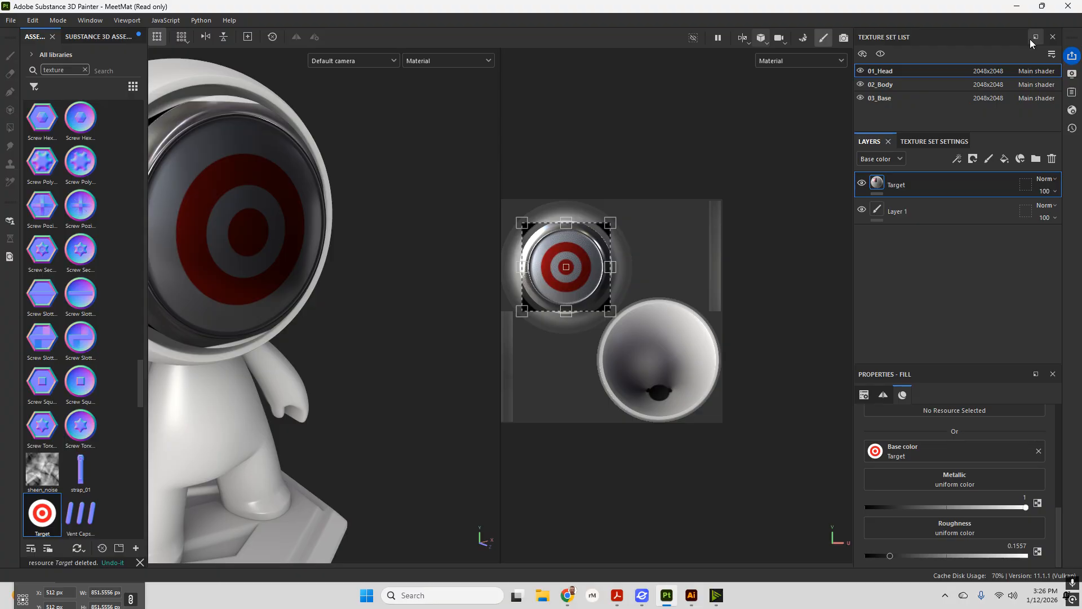
- Copy the Target layer of the head's texture set
scroll(345, 288, "down", 3)
middle_click_drag(499, 274, 441, 285, "alt")
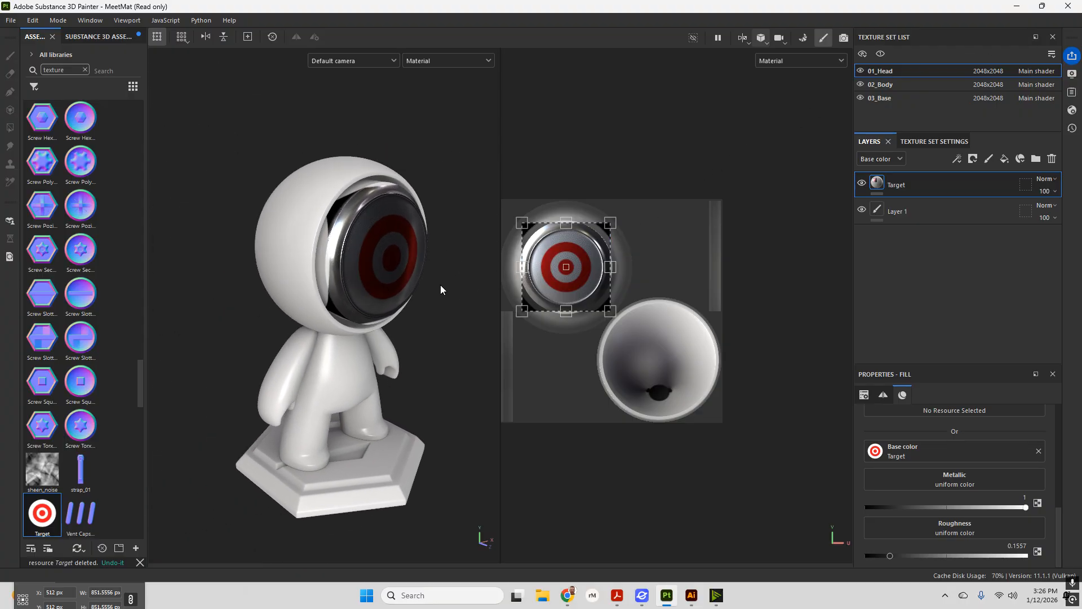
scroll(378, 237, "up", 4)
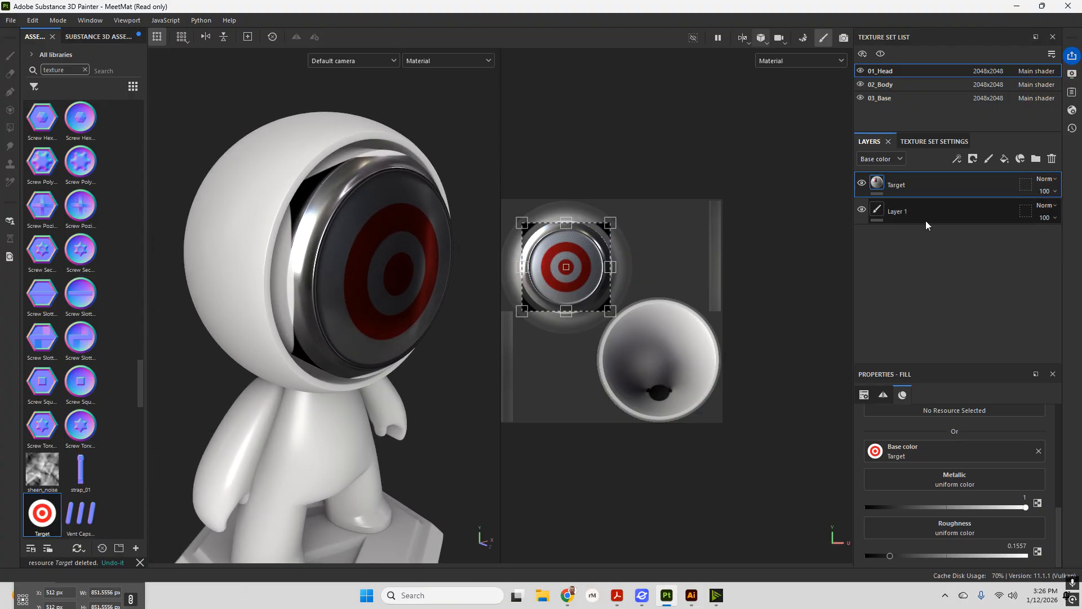
left_click(896, 211)
right_click(930, 186)
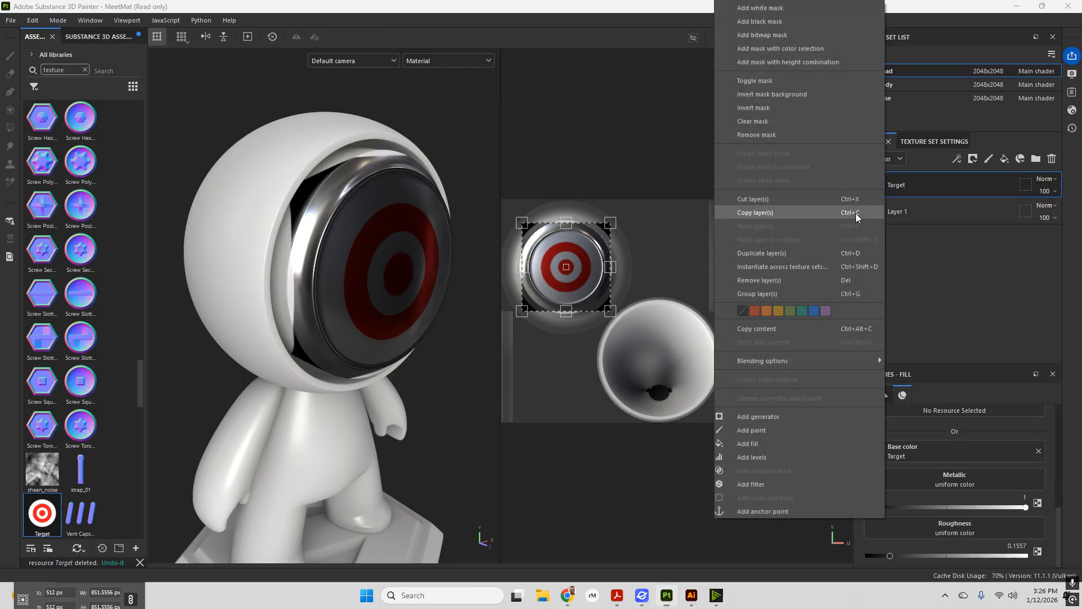
left_click(755, 212)
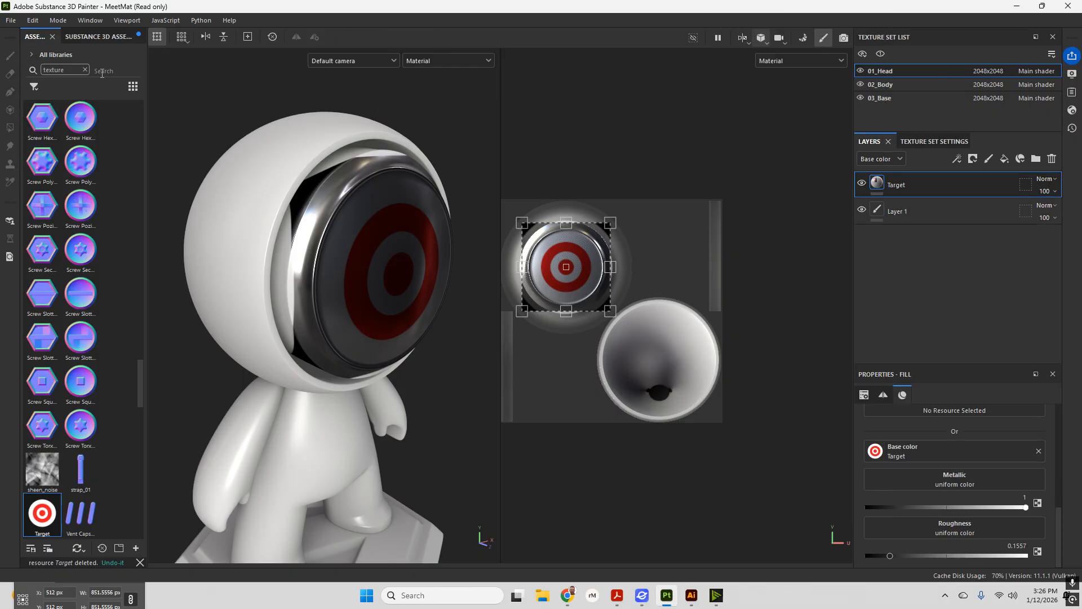
- Filter the assets to smart materials, apply Steel Painted Chipped Dirty to the head, and place it below the Target layer
left_click(85, 69)
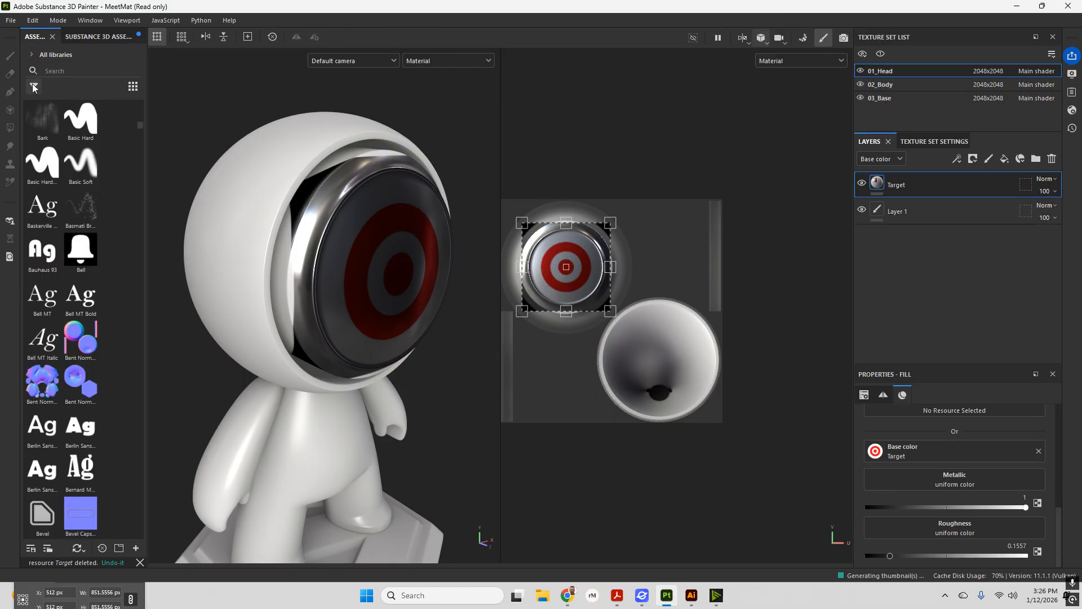
left_click(34, 86)
left_click(72, 114)
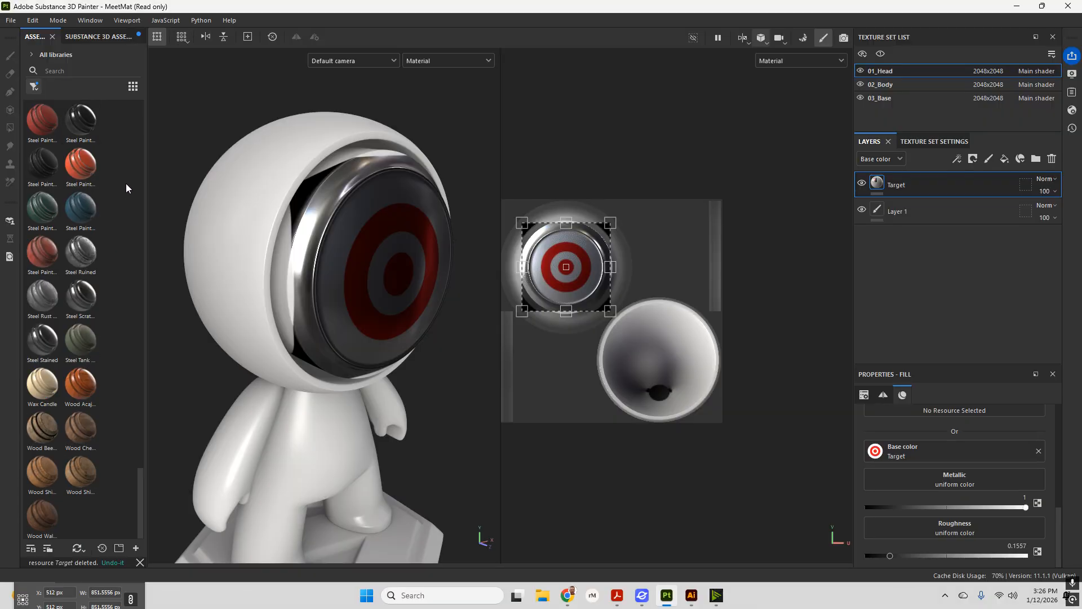
left_click_drag(43, 126, 242, 174)
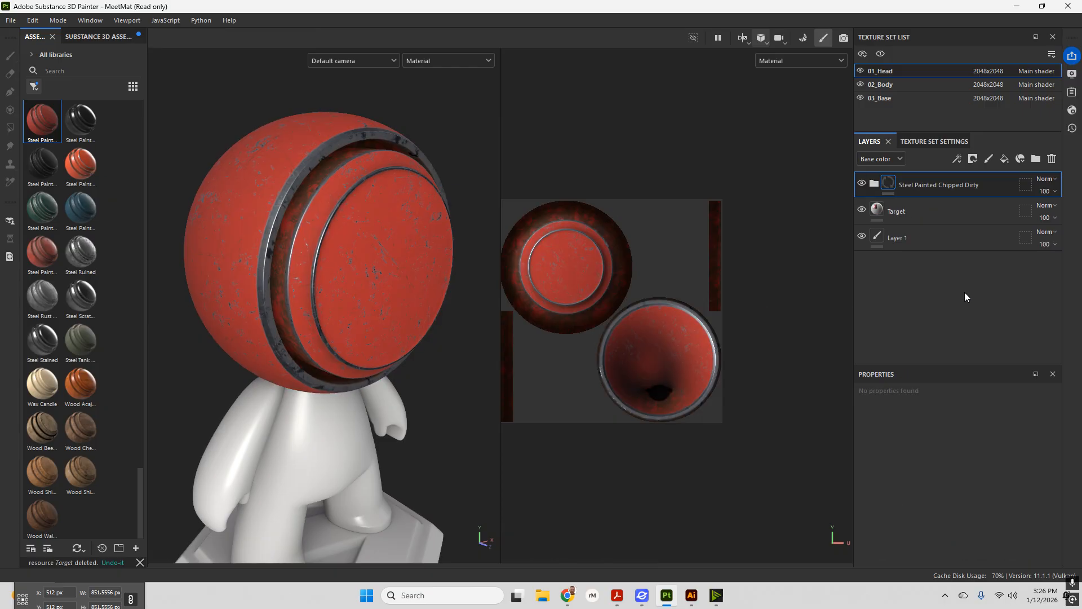
left_click_drag(945, 185, 950, 231)
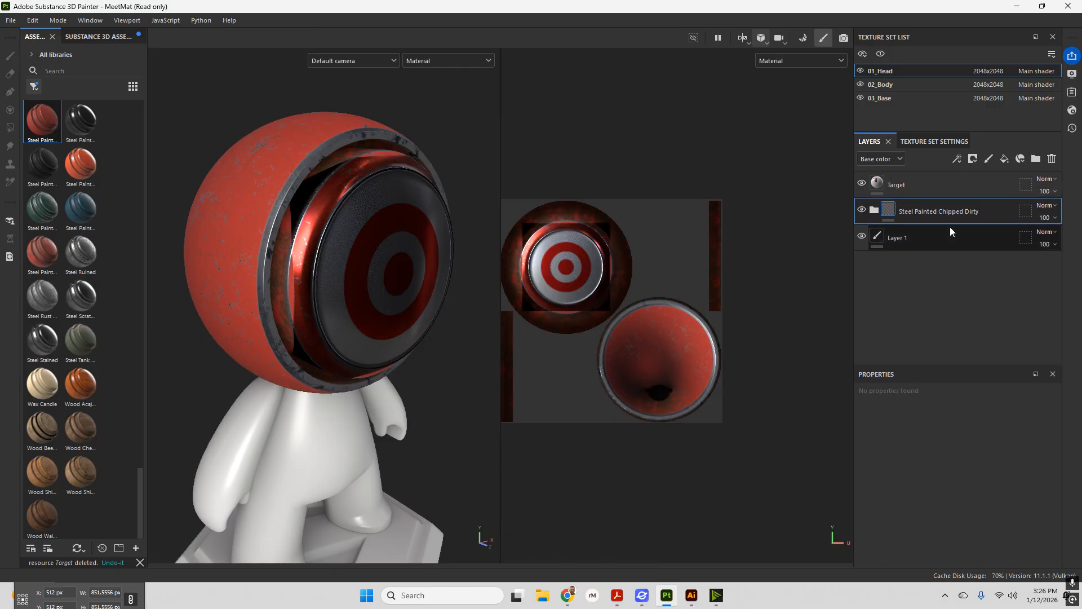
- Examine the red painted steel head and its target from several angles and lighting directions, and select the Target layer
scroll(431, 252, "up", 3)
left_click_drag(430, 254, 466, 305, "alt")
right_click_drag(467, 306, 368, 276, "shift")
scroll(417, 258, "down", 5)
left_click_drag(418, 257, 395, 256, "alt")
scroll(405, 254, "up", 3)
right_click_drag(414, 251, 365, 254, "shift")
left_click(928, 186)
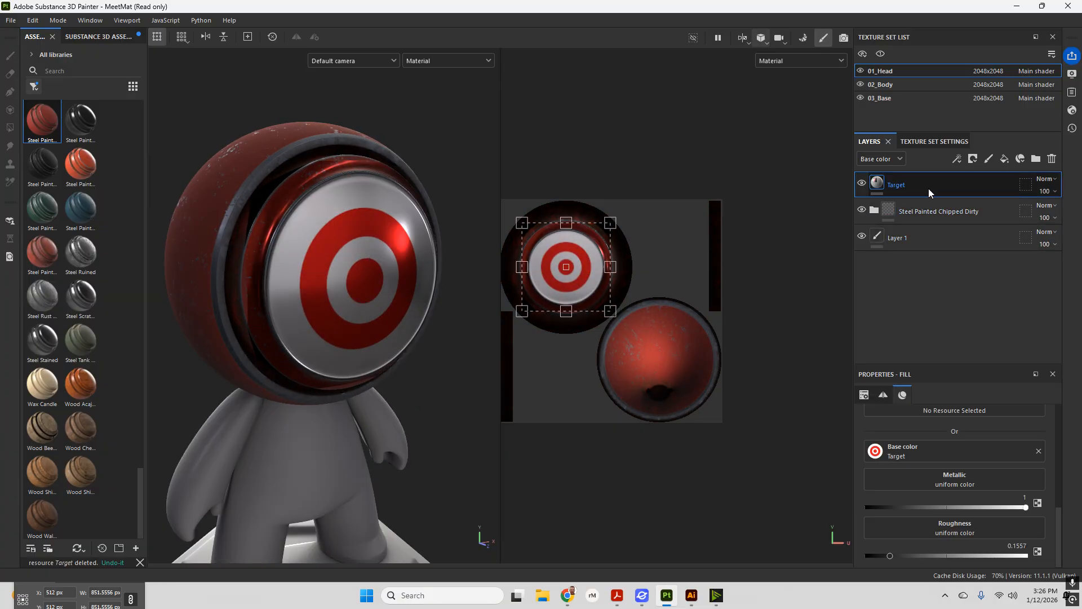
- Set the Target layer's metallic to 0.9031 and roughness to 0.2249, and check the target from the side
left_click(915, 556)
left_click(1013, 506)
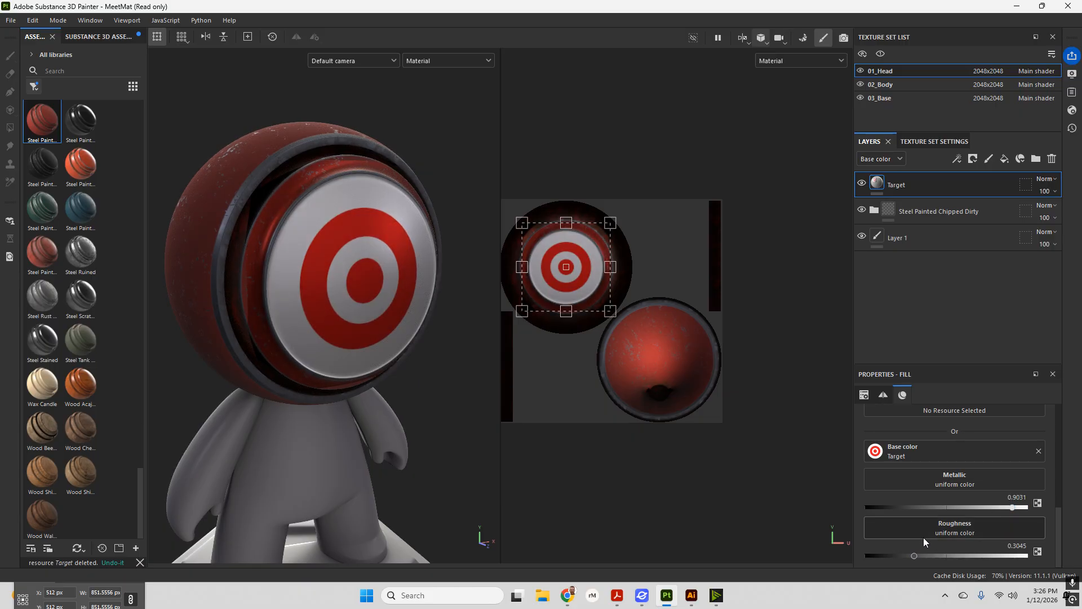
left_click(903, 555)
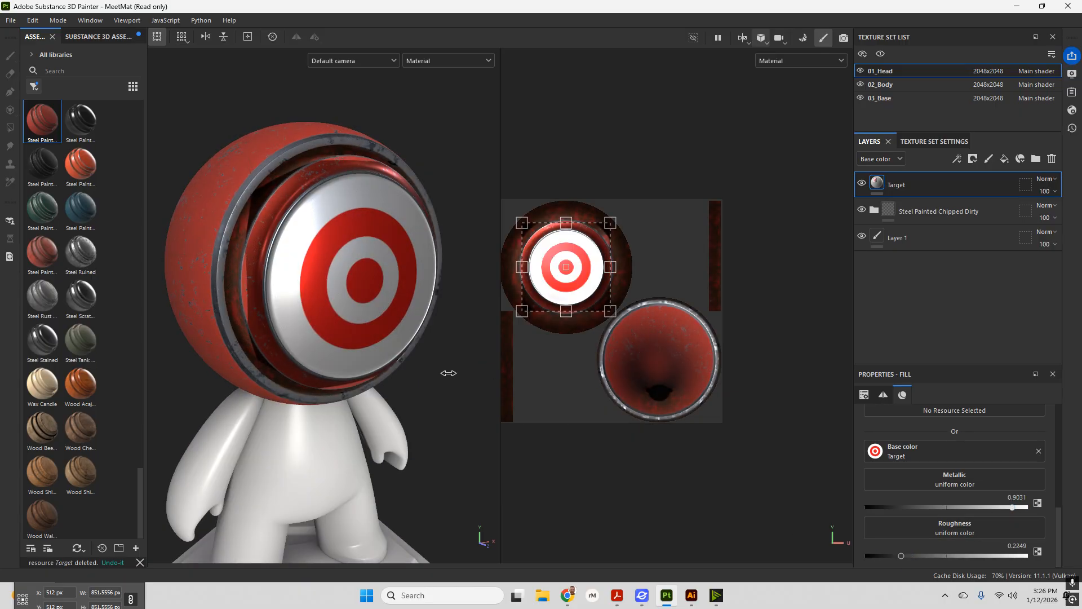
mouse_move(457, 378)
left_mouse_down("alt")
mouse_move(452, 414)
mouse_move(417, 405)
left_mouse_up("alt")
- Change the base color of the Paint layer inside the Steel Painted Chipped Dirty folder to bright red FF0000 and check the head
left_click(975, 213)
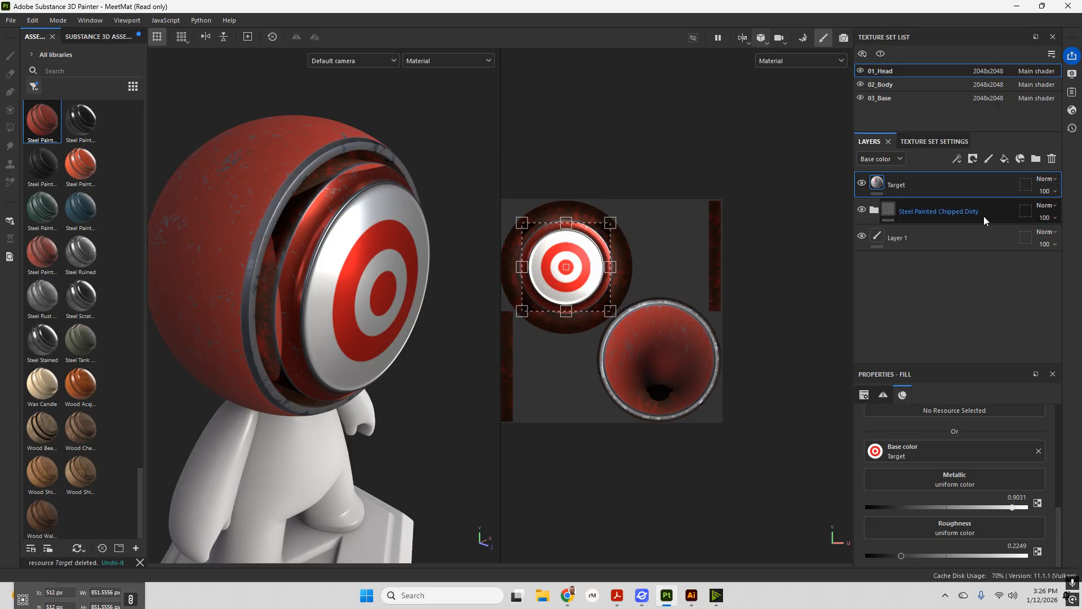
left_click(874, 212)
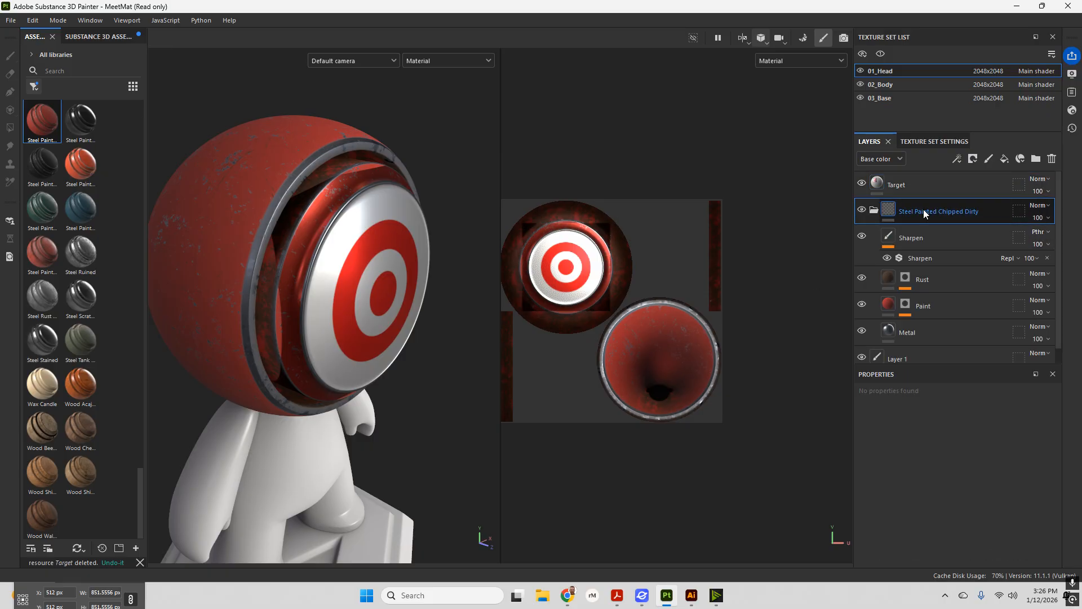
left_click(890, 305)
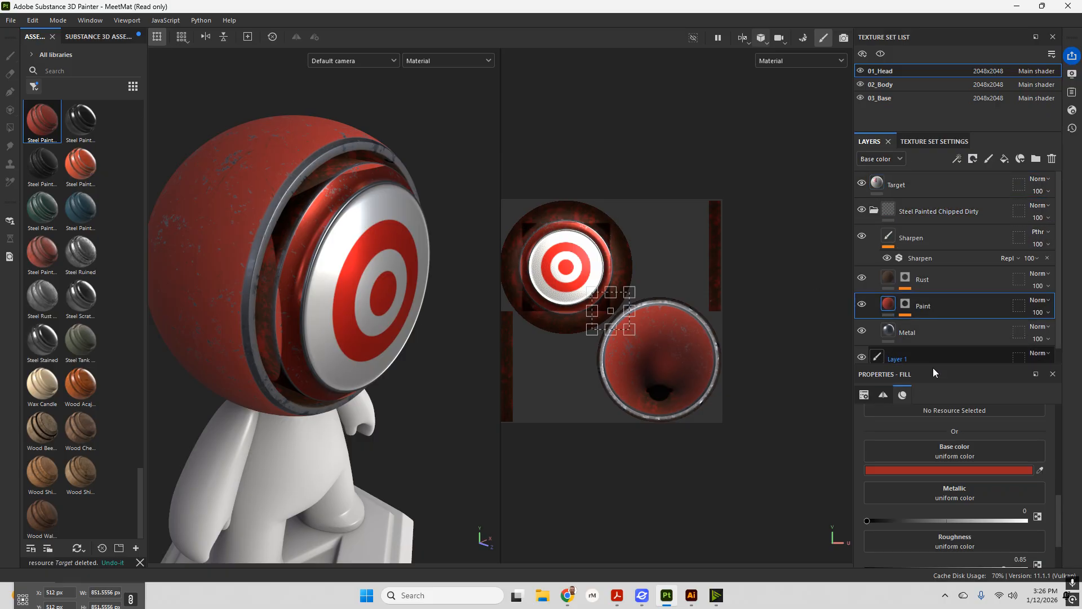
left_click(949, 471)
left_click_drag(892, 444, 922, 397)
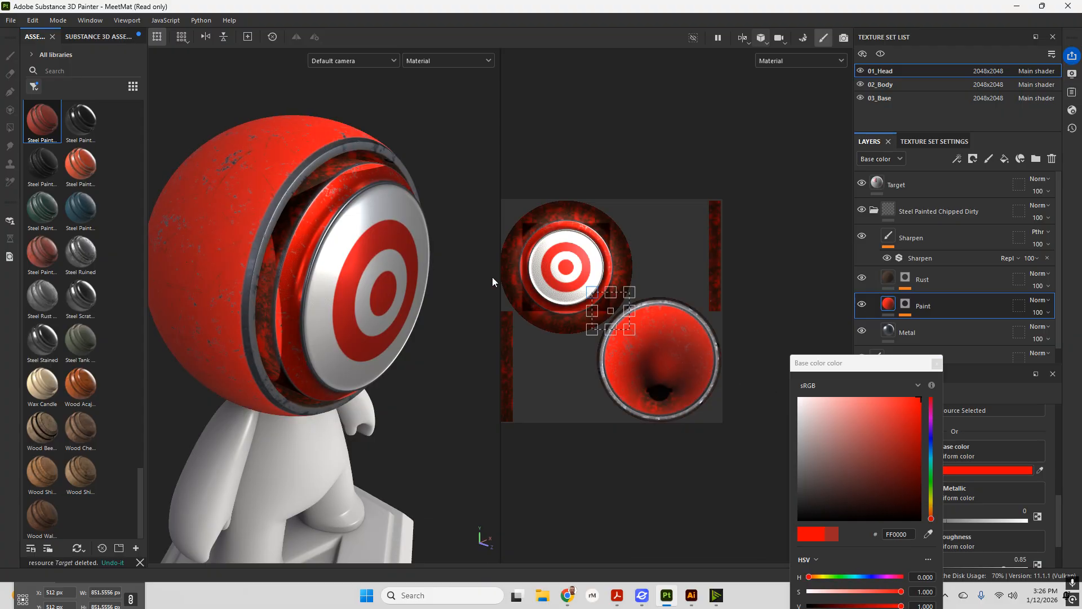
mouse_move(492, 276)
left_mouse_down("alt")
mouse_move(376, 285)
mouse_move(497, 239)
mouse_move(439, 321)
mouse_move(315, 270)
mouse_move(363, 107)
mouse_move(426, 212)
mouse_move(194, 239)
mouse_move(226, 334)
mouse_move(147, 325)
mouse_move(431, 337)
mouse_move(515, 309)
mouse_move(384, 319)
mouse_move(285, 293)
mouse_move(489, 288)
left_mouse_up("alt")
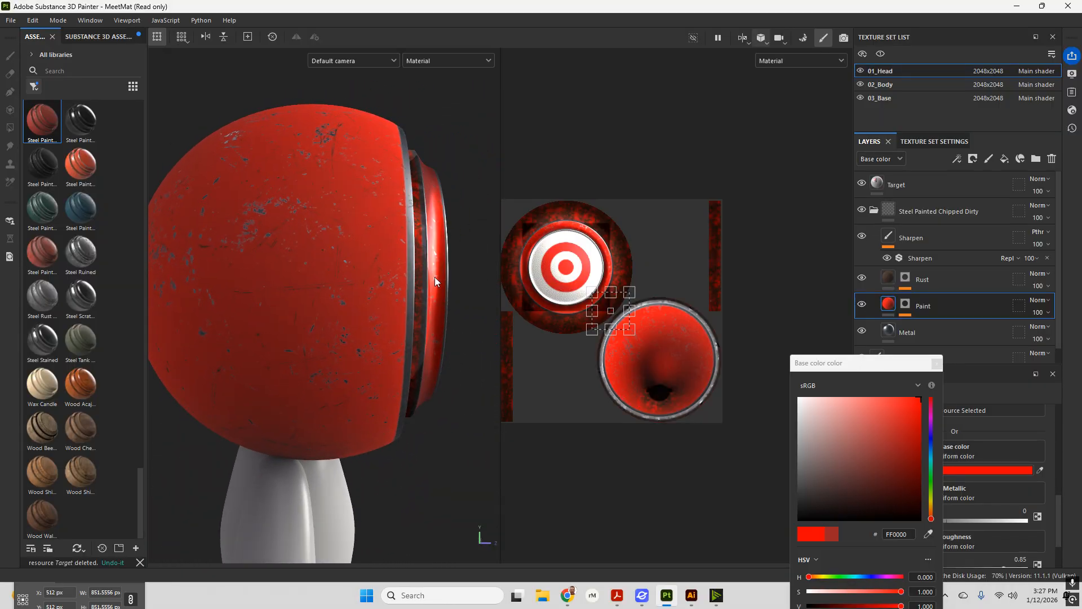
left_click(936, 364)
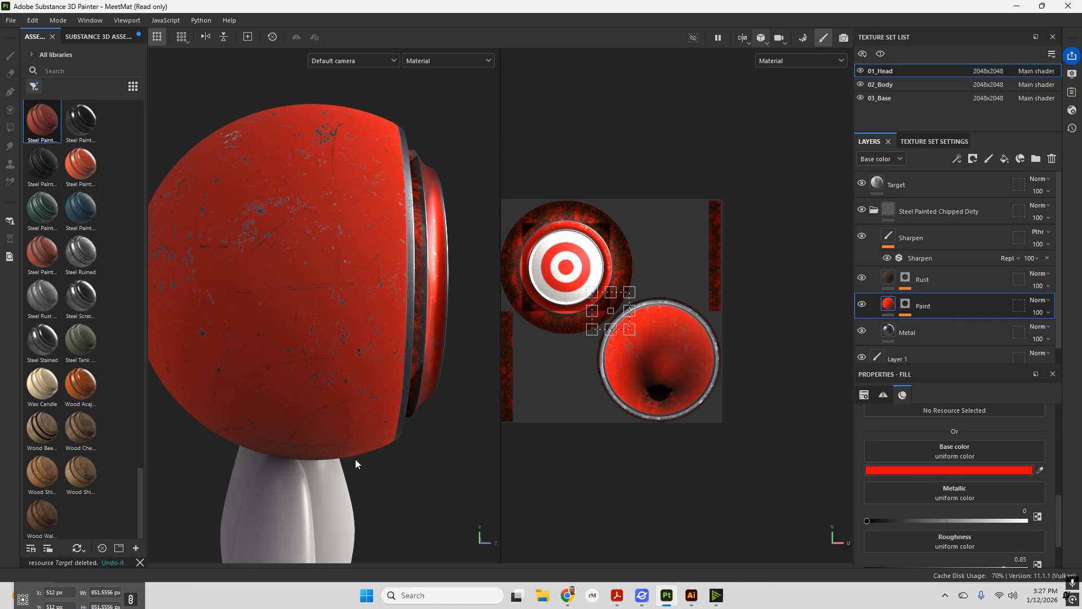
- Search all asset types for "oil" and clear the search
left_click(73, 70)
type("oil")
left_click(35, 86)
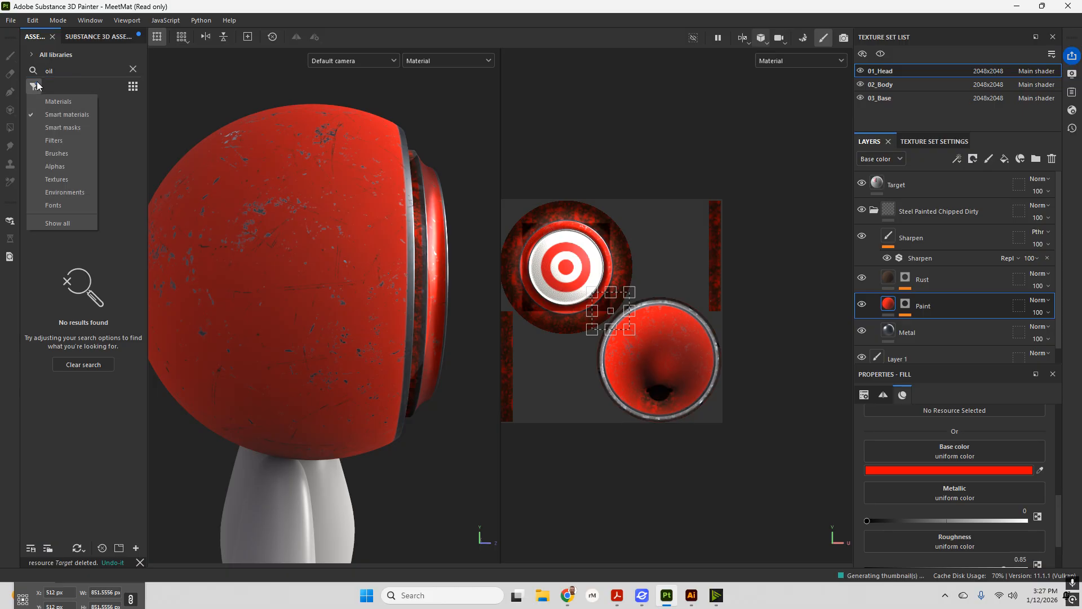
left_click(54, 223)
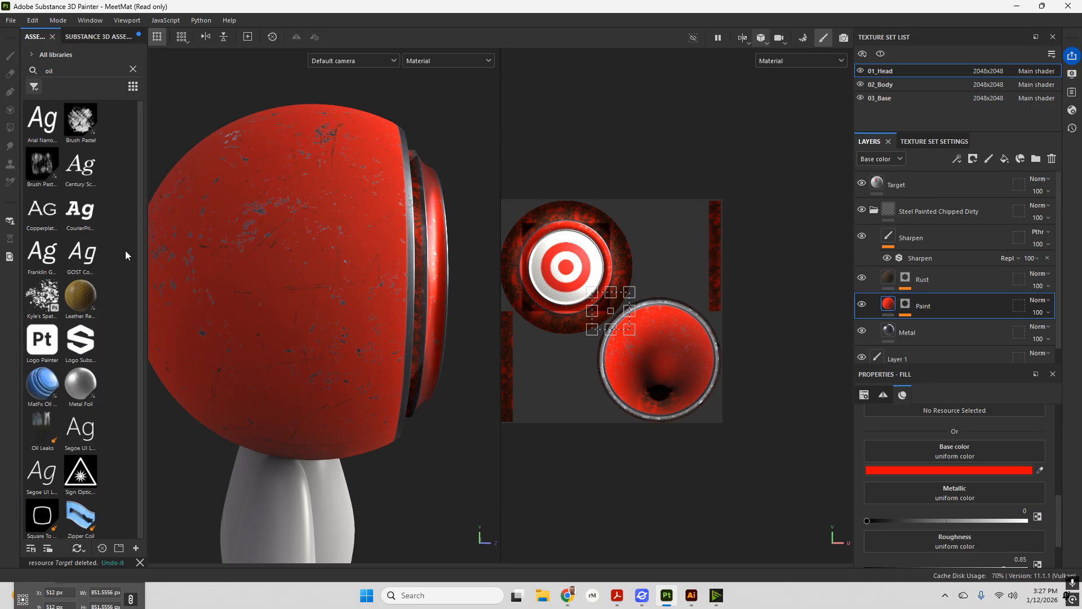
left_click(133, 69)
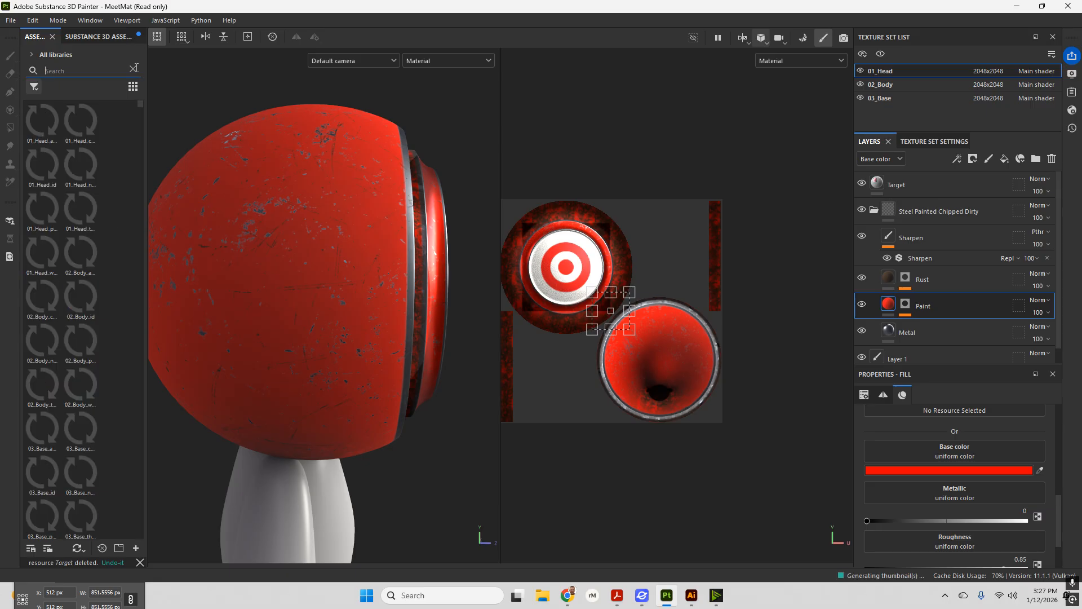
- Collapse the steel material folder and add a fill layer above Target with a black 000000 base color and no metallic or normal channel
left_click(897, 184)
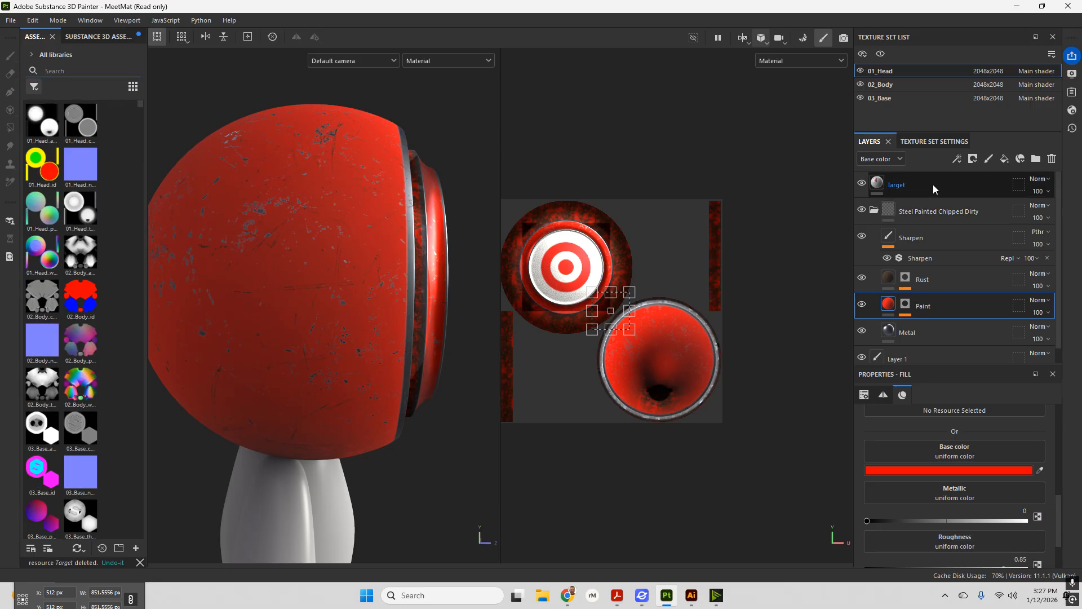
left_click(874, 210)
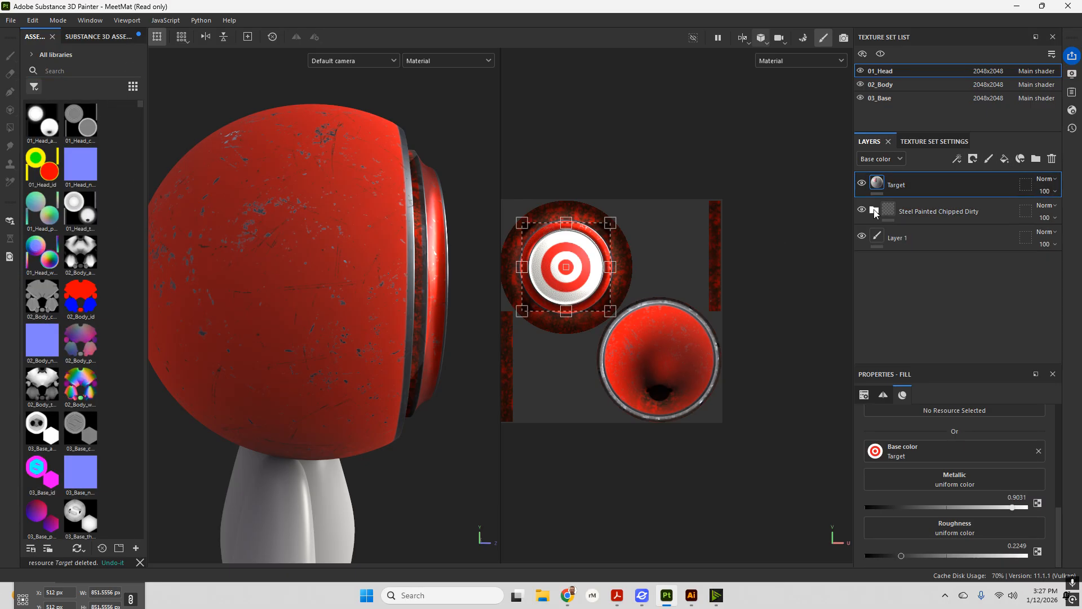
left_click(1004, 160)
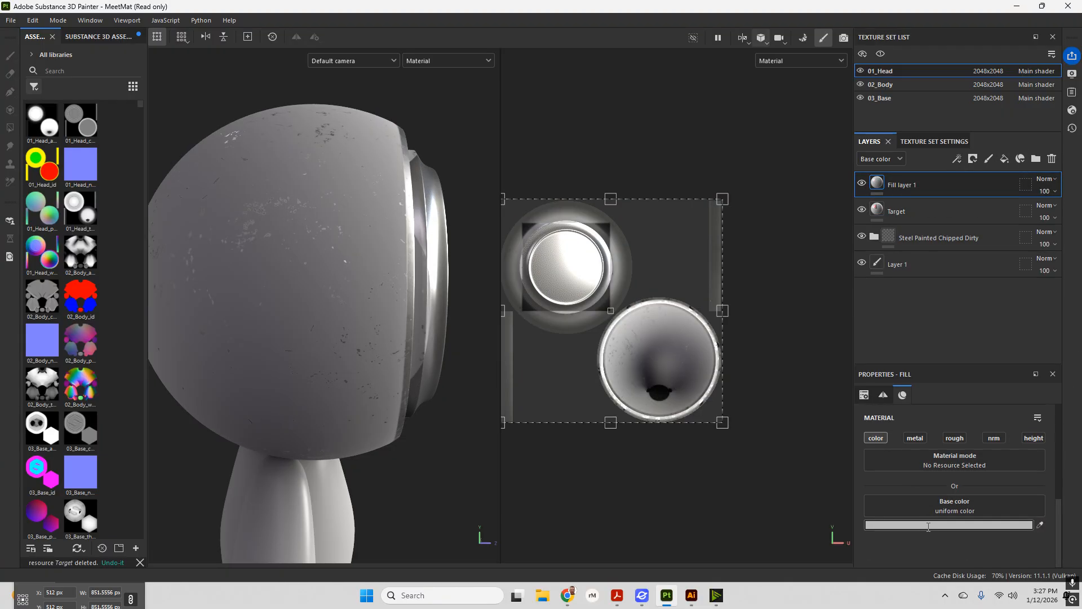
left_click(896, 527)
left_click_drag(837, 492, 957, 529)
left_click(979, 414)
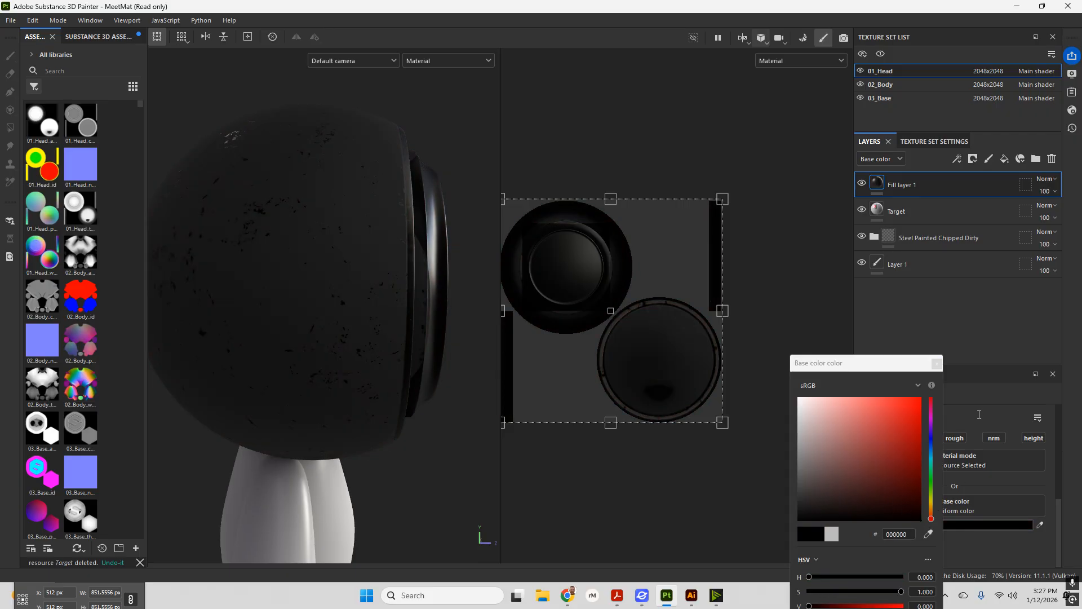
left_click(937, 363)
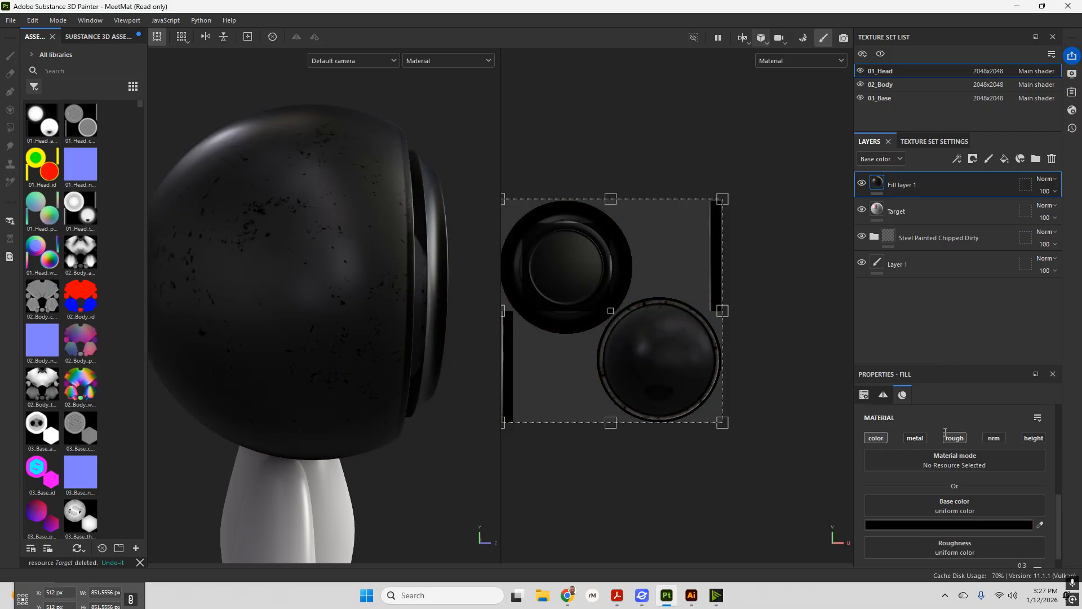
- Set the black fill layer's roughness to 0 and its height to 1
scroll(899, 502, "down", 1)
left_click_drag(915, 555, 823, 550)
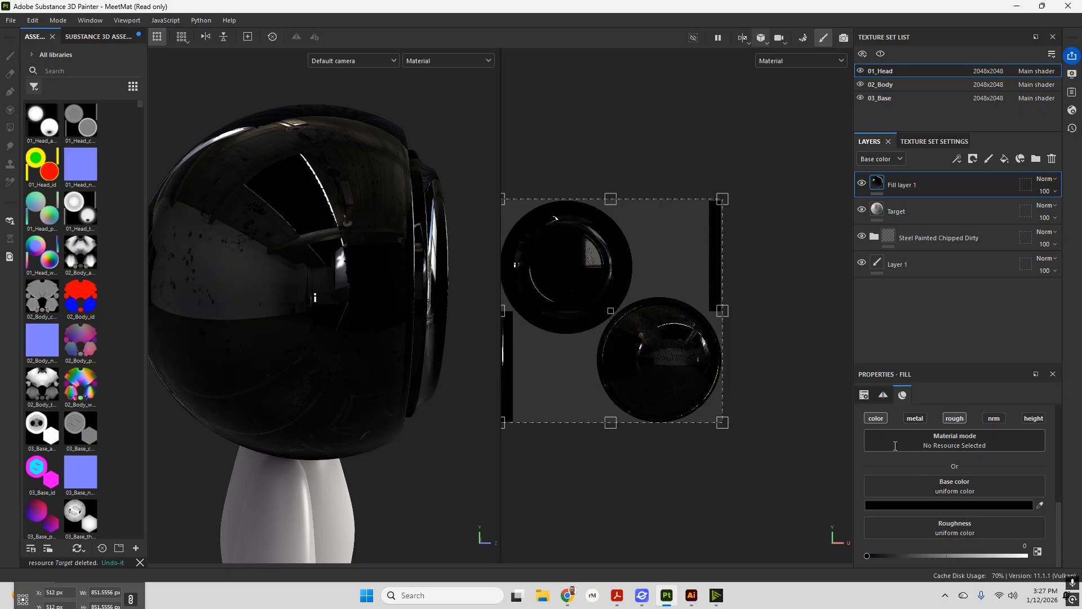
scroll(991, 506, "down", 2)
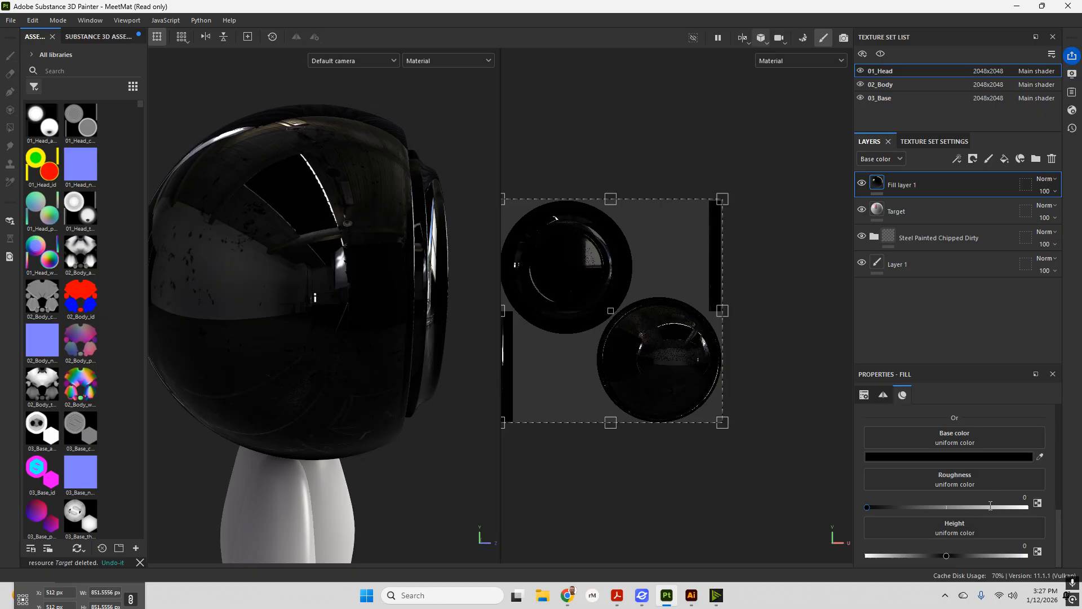
left_click_drag(947, 555, 963, 552)
- Add a black mask to the black fill layer and view the head's side and target together
right_click(904, 188)
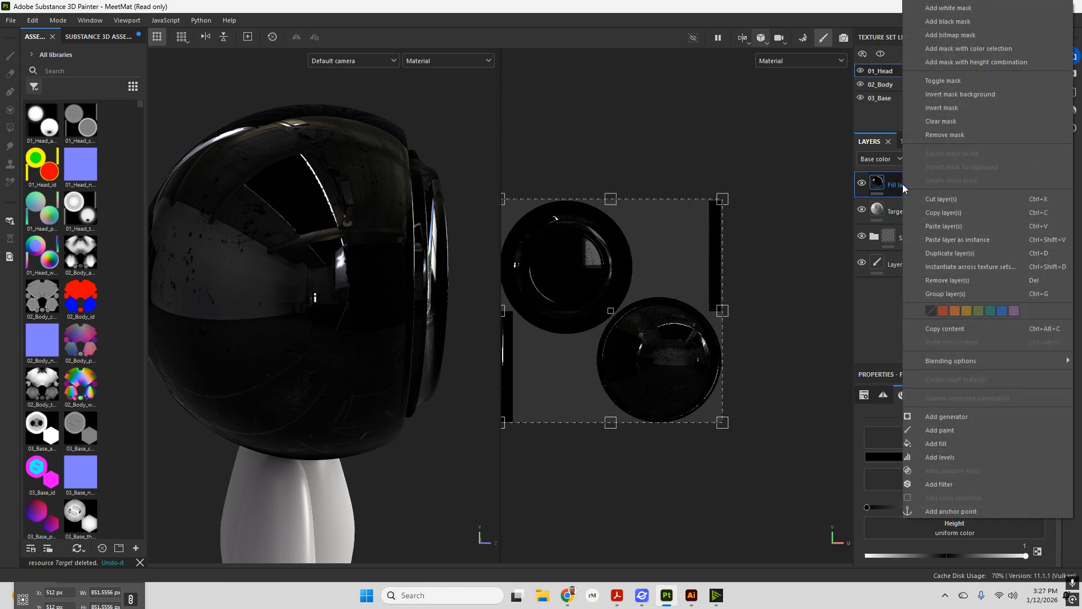
left_click(961, 22)
left_click_drag(477, 234, 380, 261, "alt")
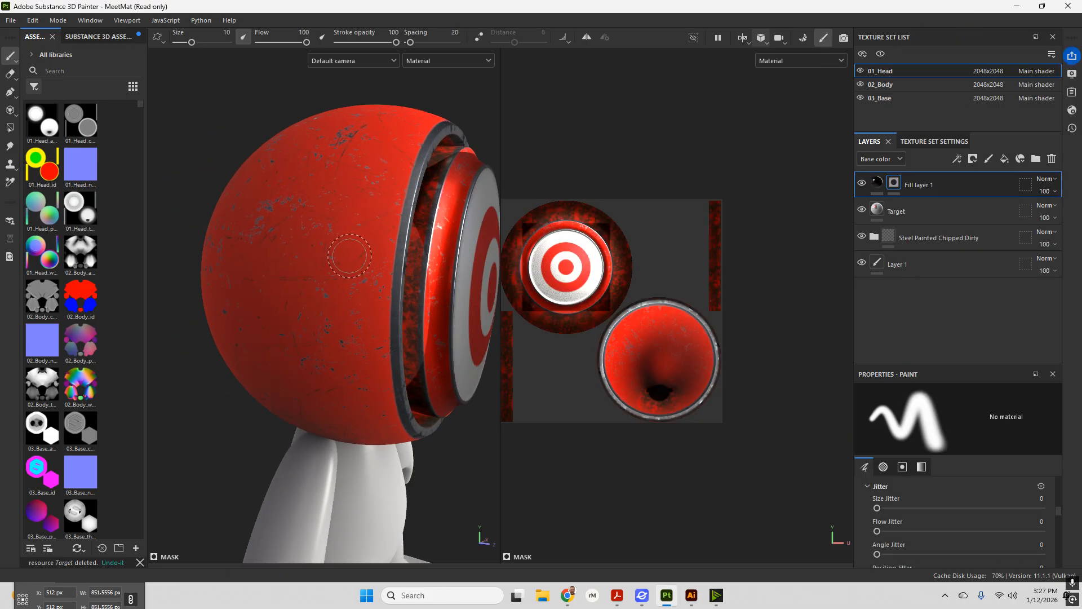
- Filter the assets to alphas and search them for "drip"
left_click(35, 87)
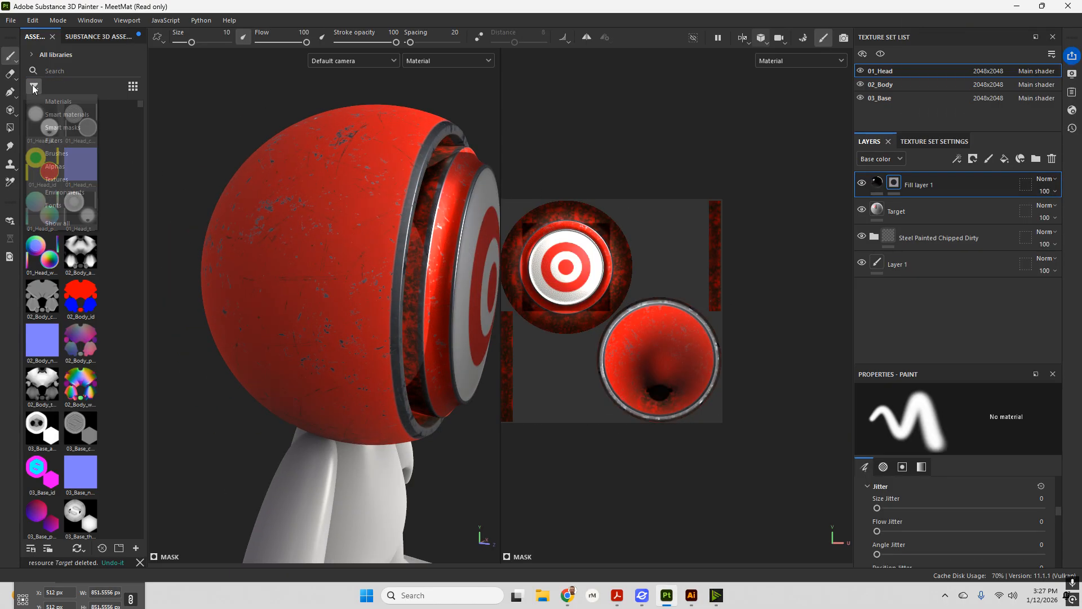
left_click(59, 168)
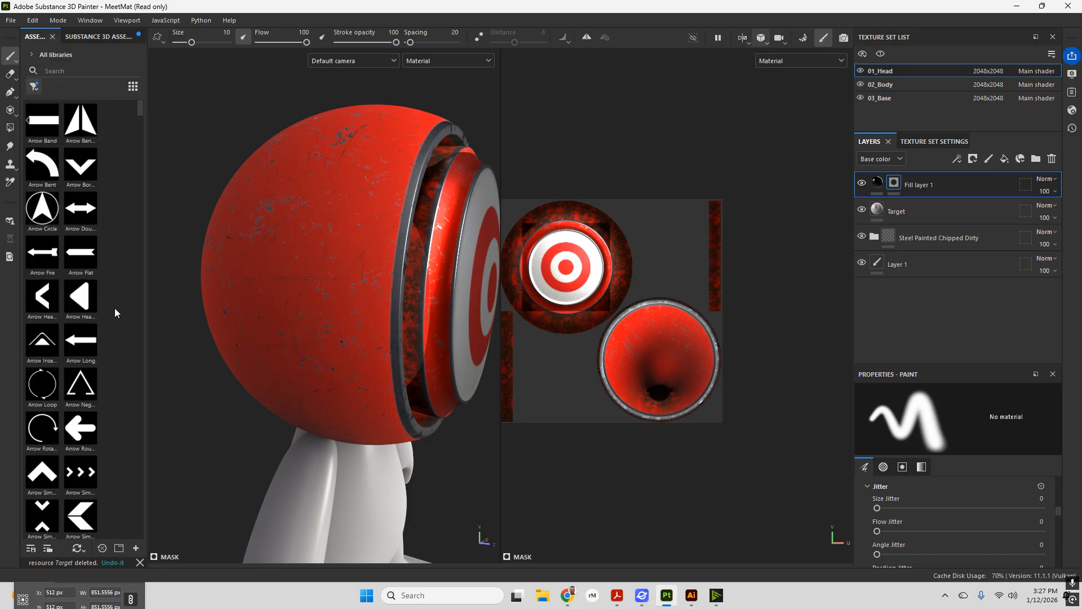
scroll(96, 282, "down", 5)
scroll(103, 283, "down", 10)
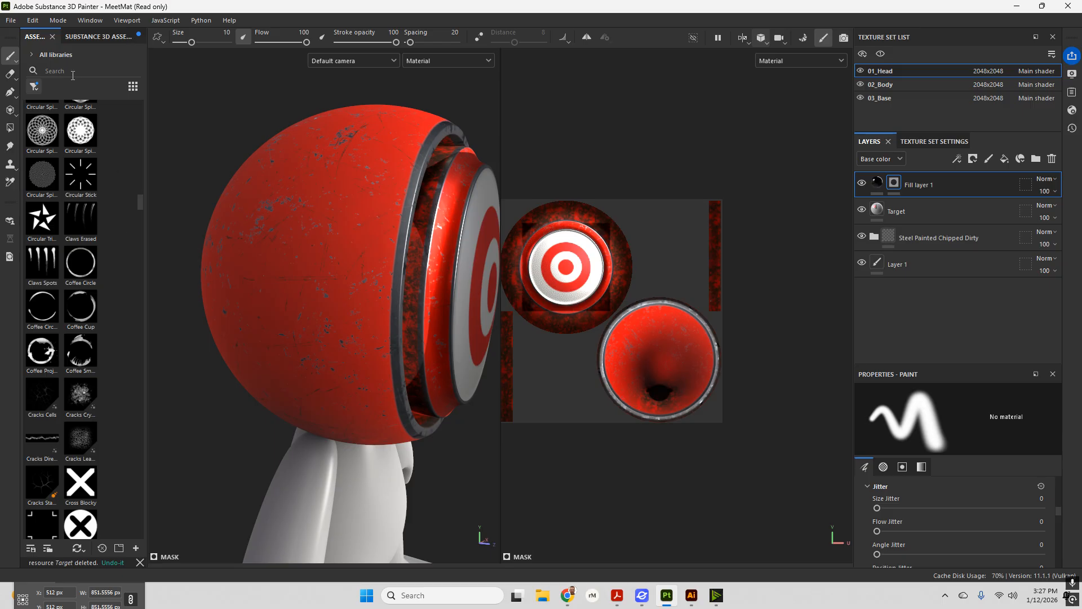
type("dr")
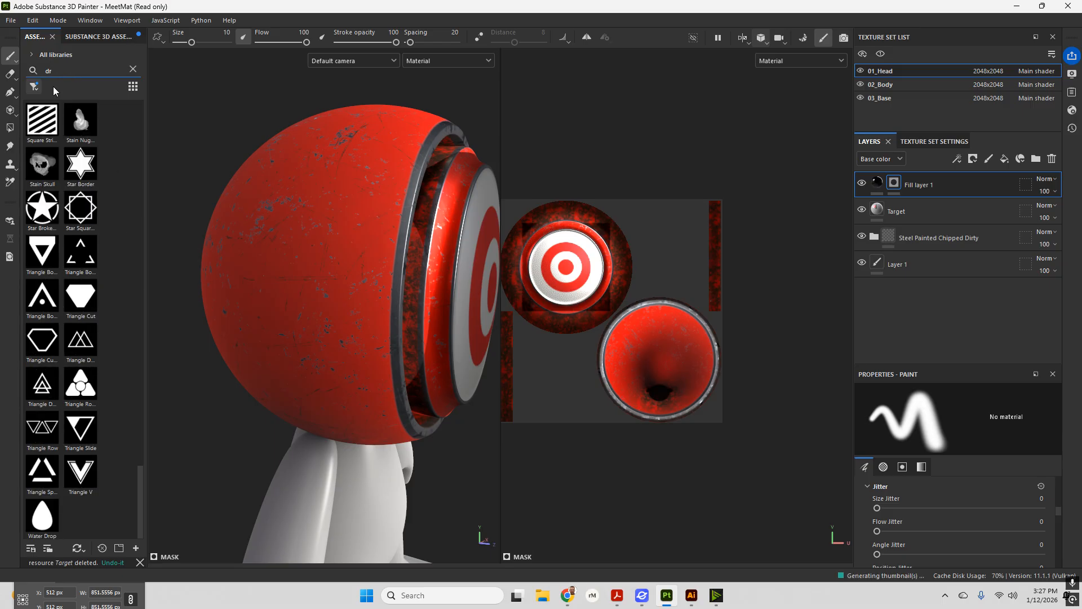
type("ip")
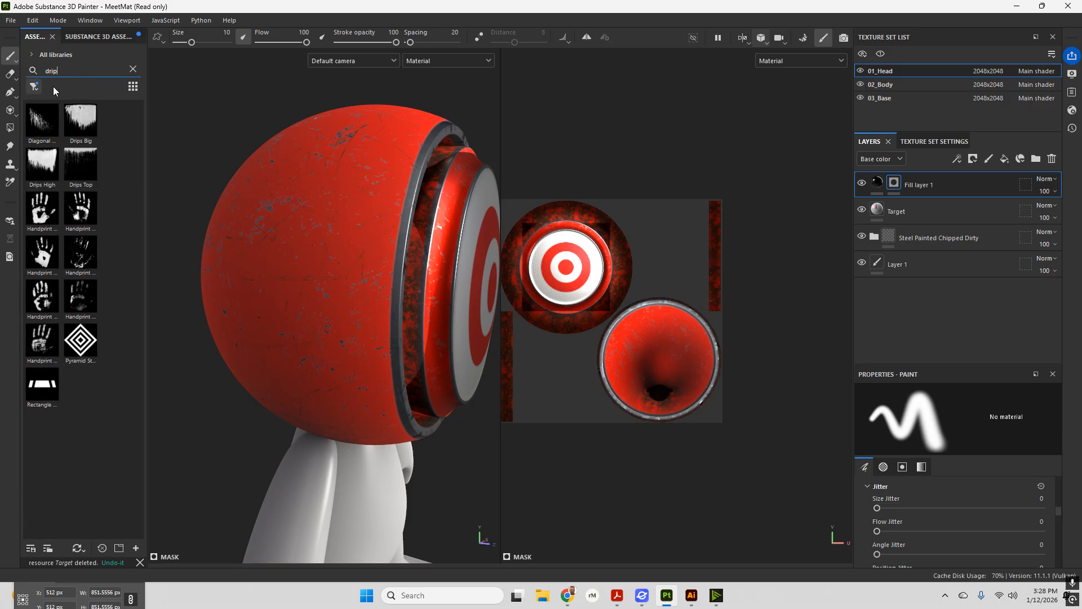
- Place the Diagonal Drips alpha on the side of the head as a mask, and dismiss the crash report without sending it
left_click(32, 124)
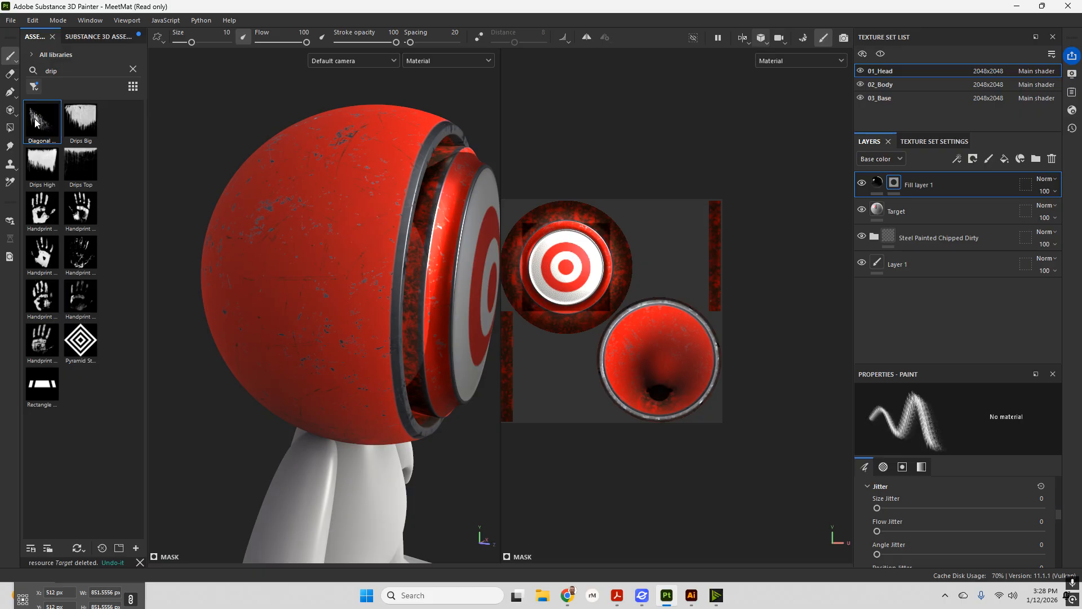
left_click_drag(35, 123, 298, 303)
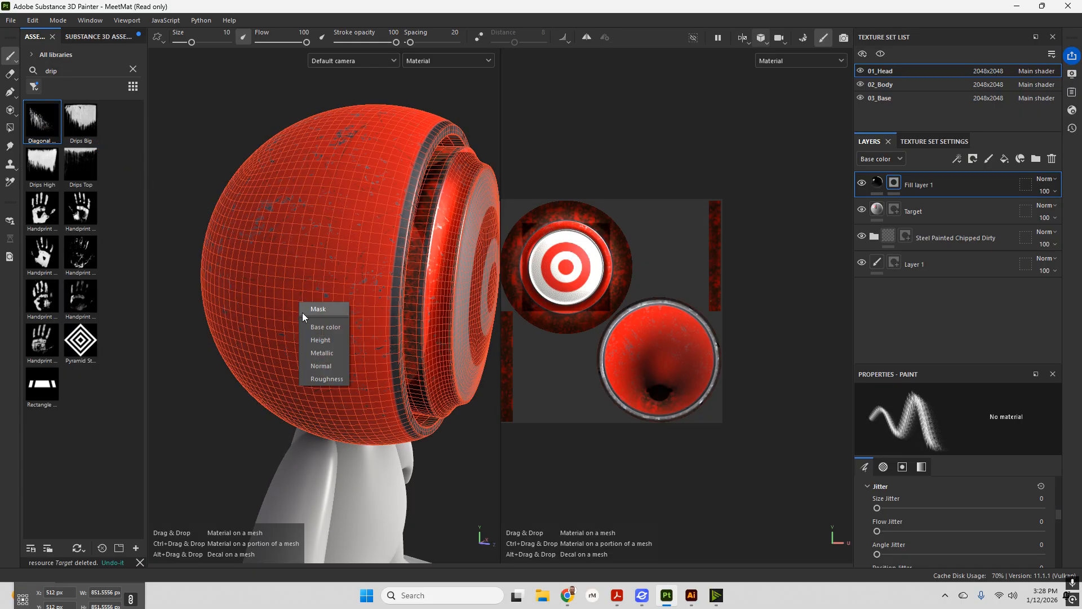
left_click(331, 311)
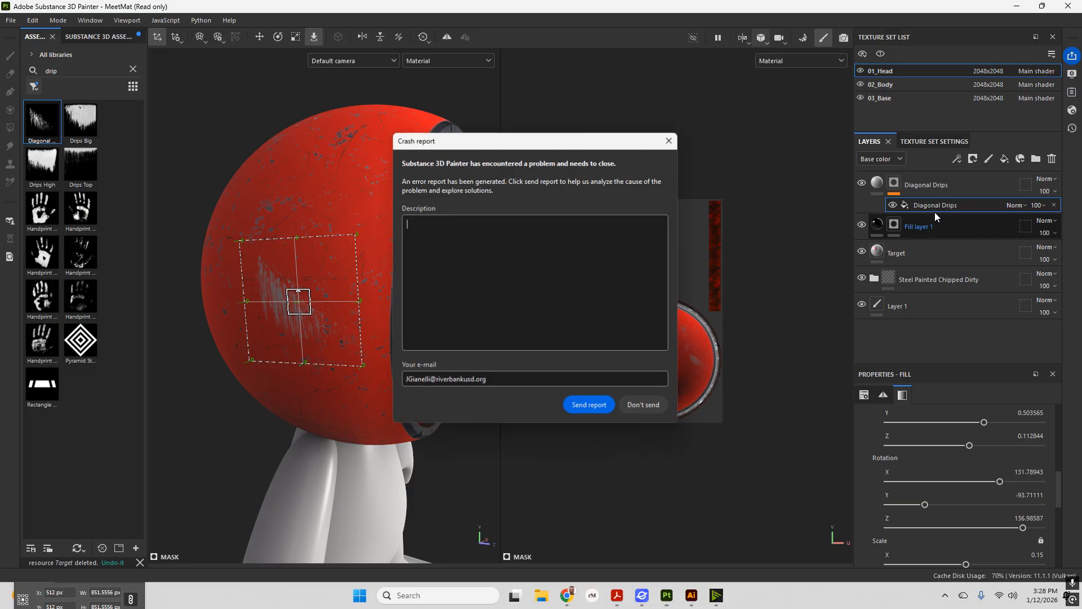
left_click(643, 411)
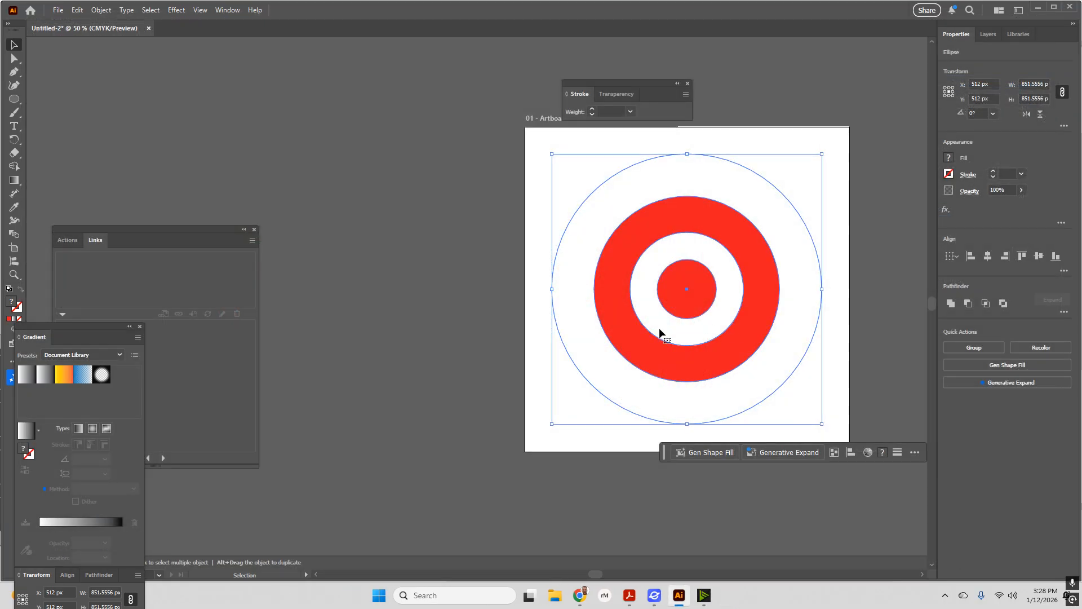